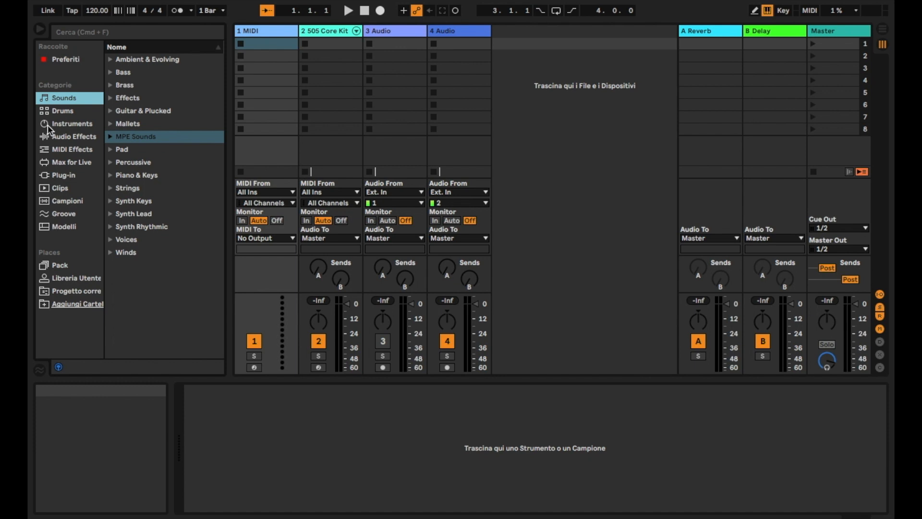
# Browse the Groove and Modelli (template) browser categories, and review the command that saves the Live Set as a template
pyautogui.click(62, 216)
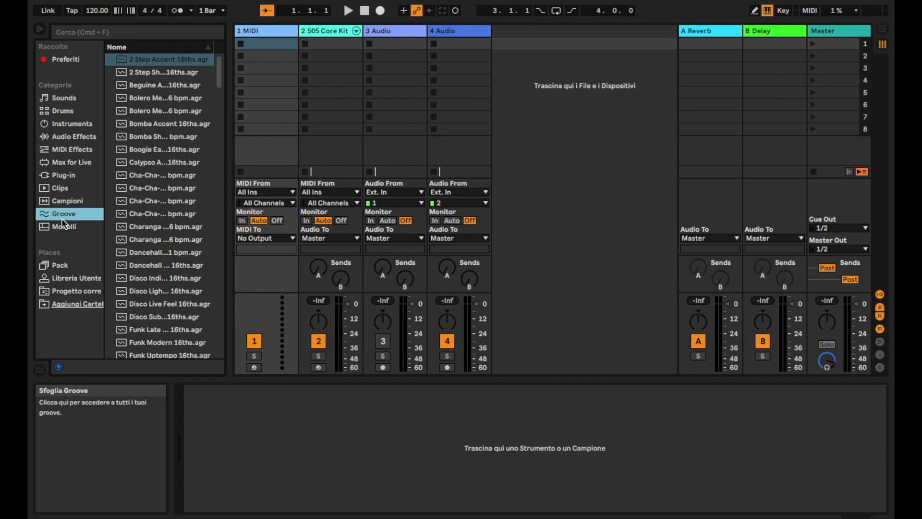
pyautogui.click(63, 230)
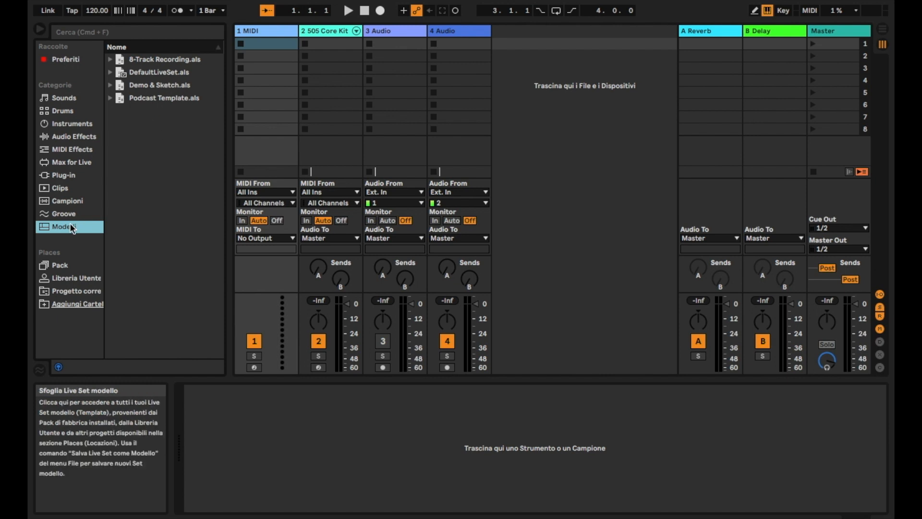
pyautogui.click(105, 6)
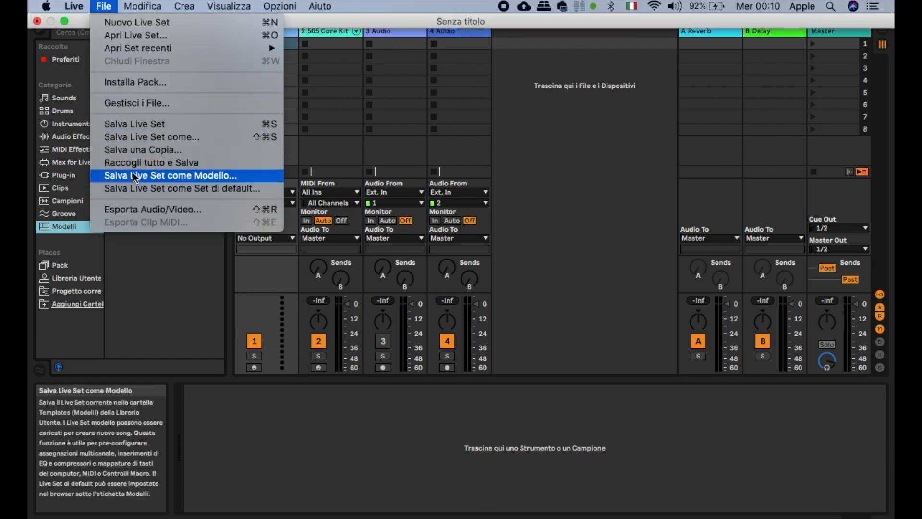
pyautogui.click(155, 326)
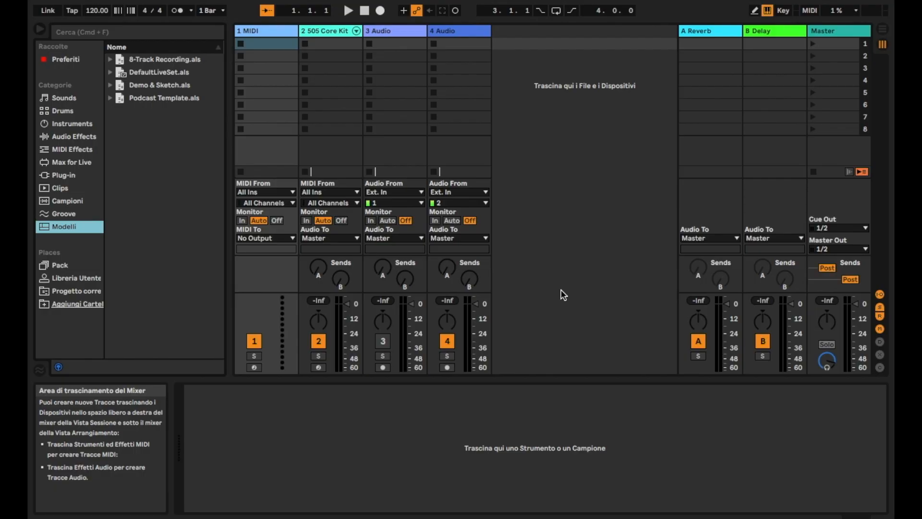
# Show the CPU load meters for the individual tracks and review the overall CPU meter's average and current display options
pyautogui.click(881, 369)
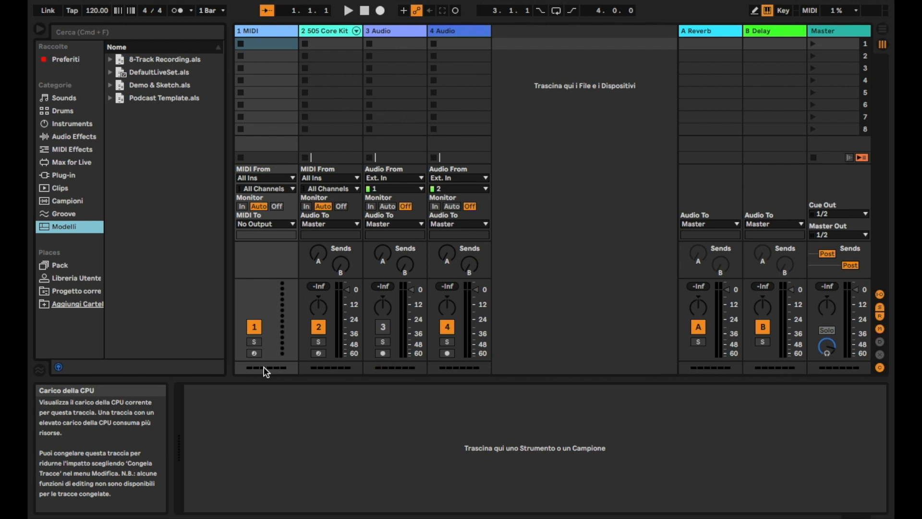
pyautogui.click(839, 10)
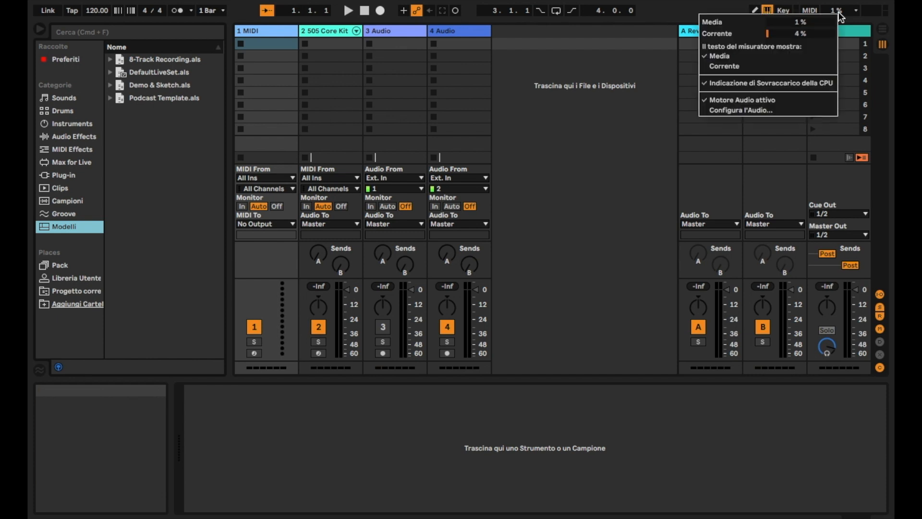
pyautogui.click(744, 64)
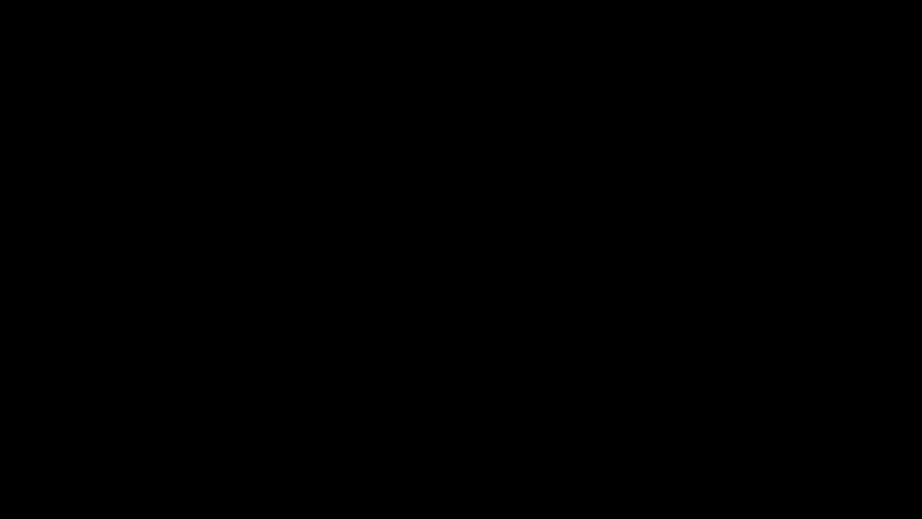
# Create an empty MIDI clip in the first slot of the 1 MIDI track and view its envelope and note expression settings
pyautogui.doubleClick(269, 45)
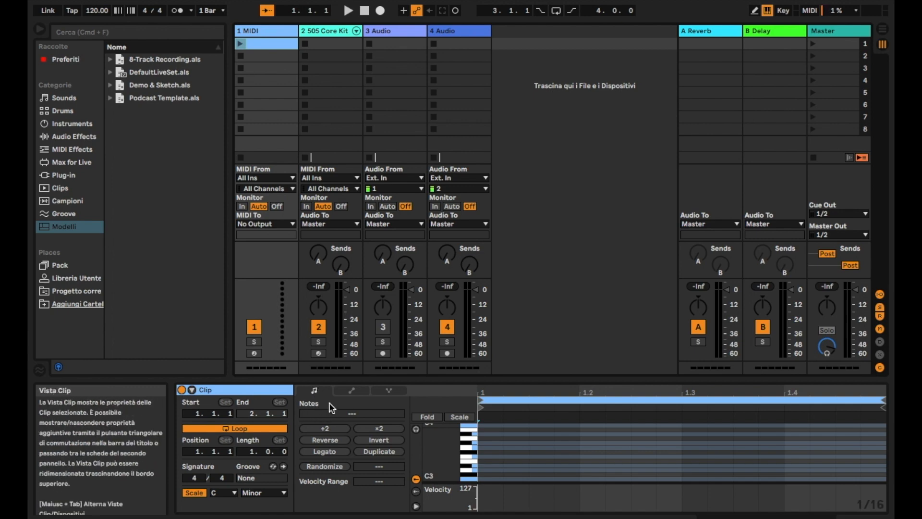
pyautogui.click(351, 390)
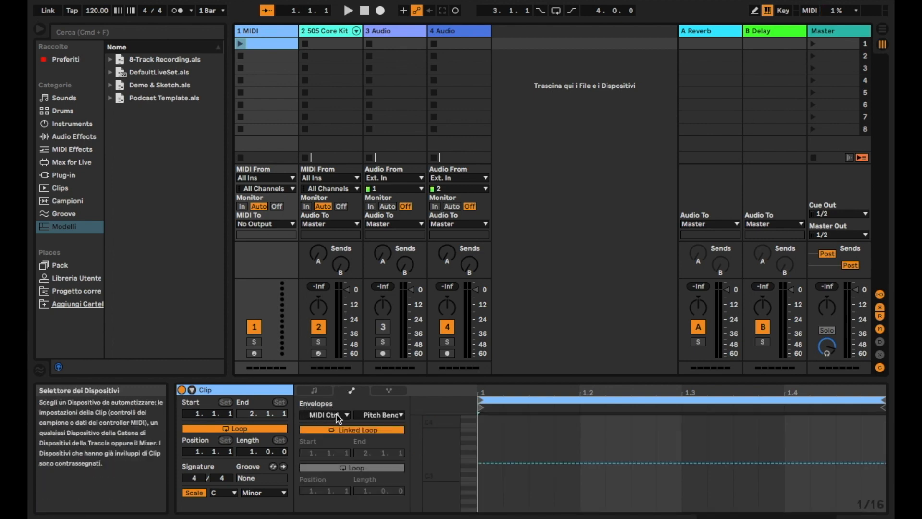
pyautogui.click(390, 390)
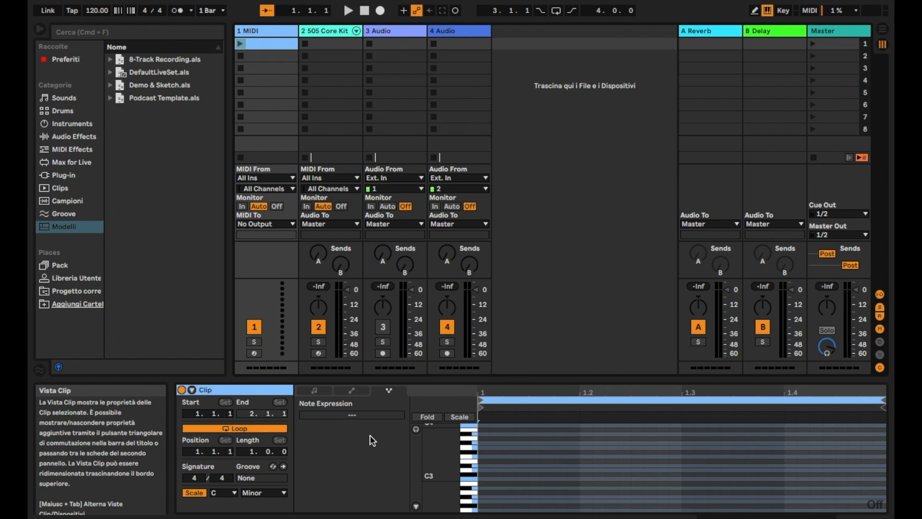
# Reveal the clip's expression lanes, switching the release velocity lane on and off again
pyautogui.click(416, 506)
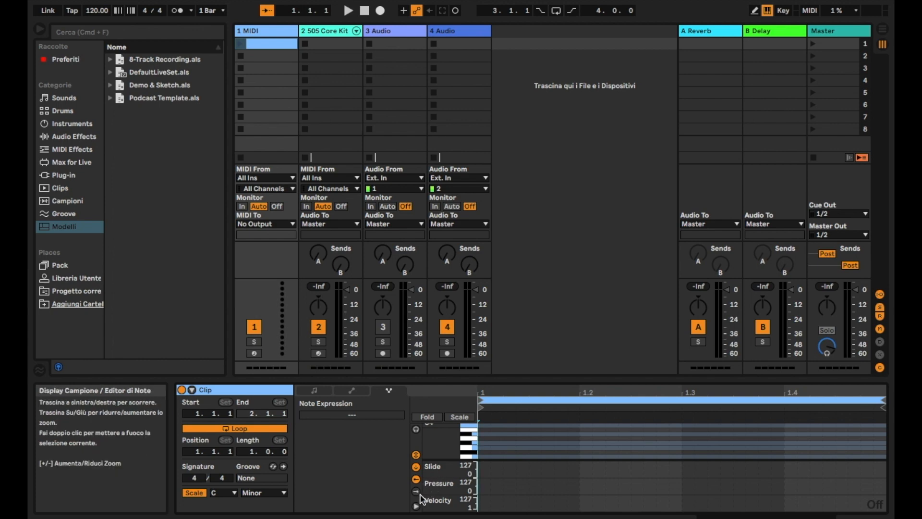
pyautogui.click(417, 492)
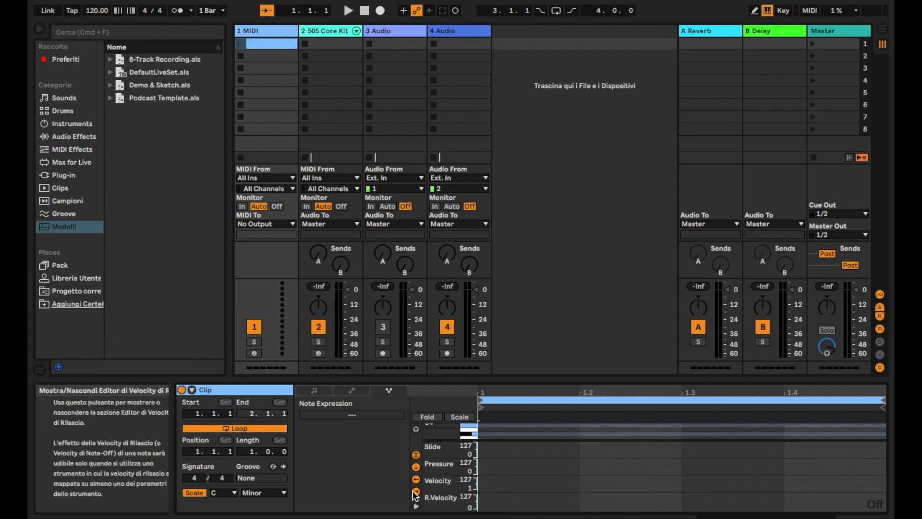
pyautogui.click(416, 492)
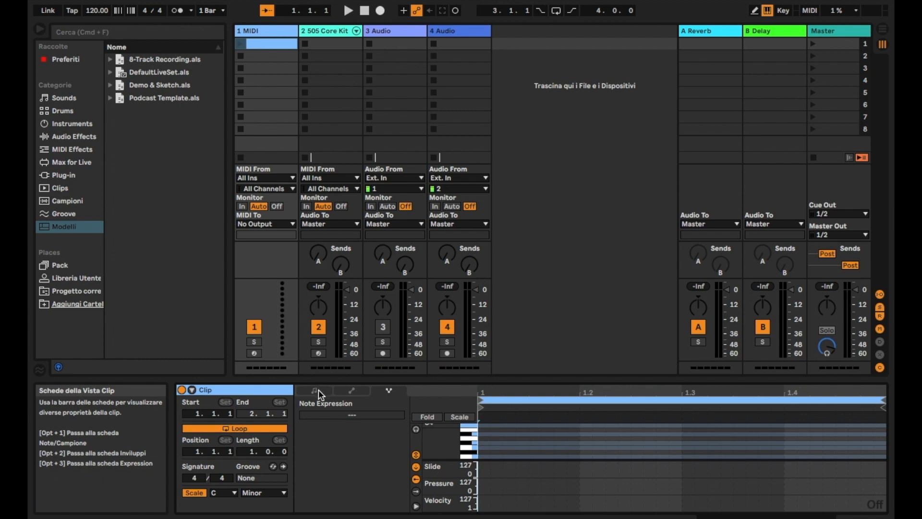
# Show the Chance lane in the clip's note view and draw a 1/16 F#3 note at the clip's start
pyautogui.click(318, 390)
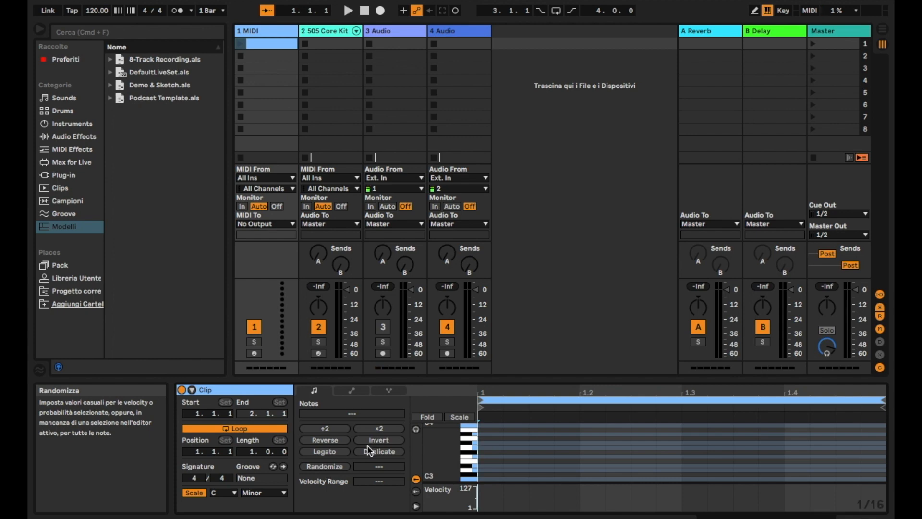
pyautogui.click(415, 491)
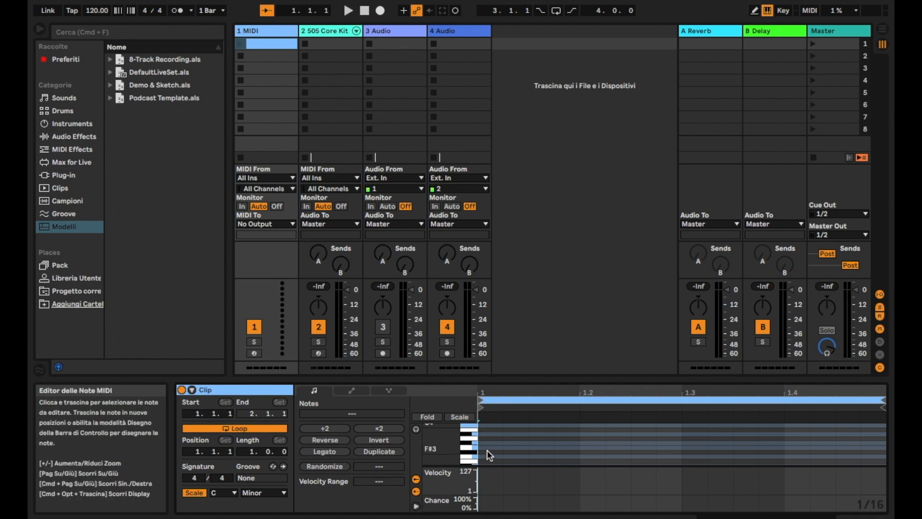
pyautogui.press('b')
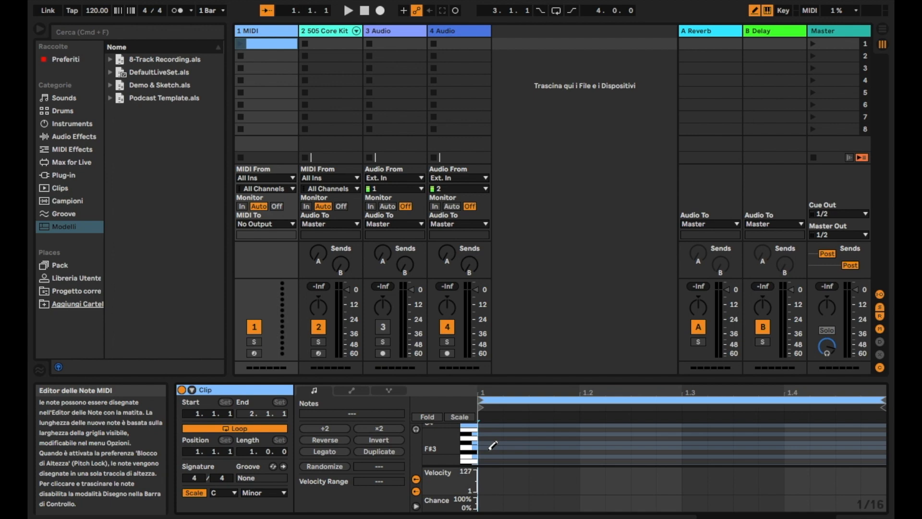
pyautogui.click(490, 449)
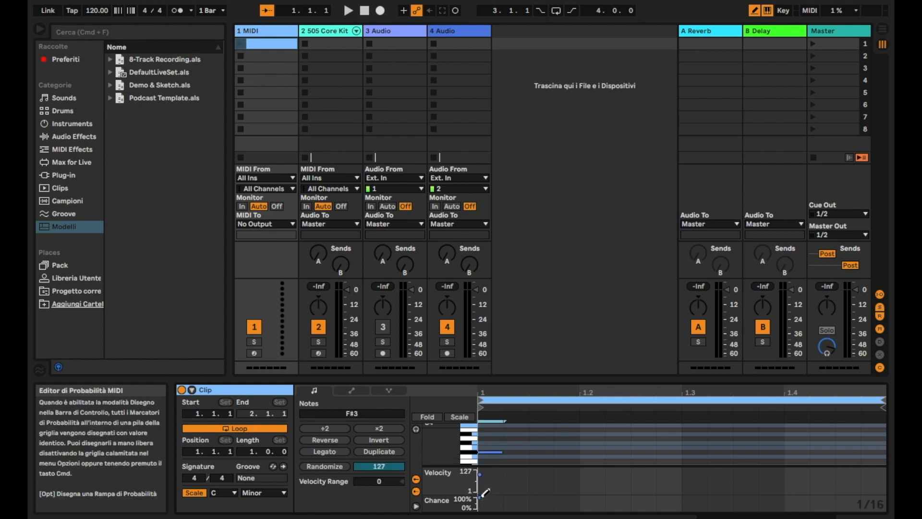
pyautogui.press('b')
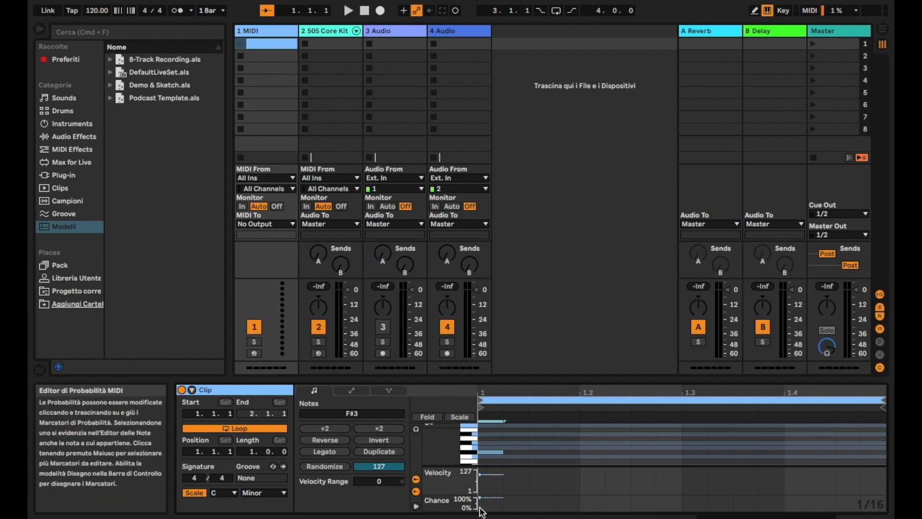
# Play the clip, lower the F#3 note's chance to the bottom of its range, and stop the clip
pyautogui.moveTo(480, 508)
pyautogui.mouseDown()
pyautogui.moveTo(480, 517)
pyautogui.moveTo(482, 503)
pyautogui.mouseUp()
pyautogui.click(240, 44)
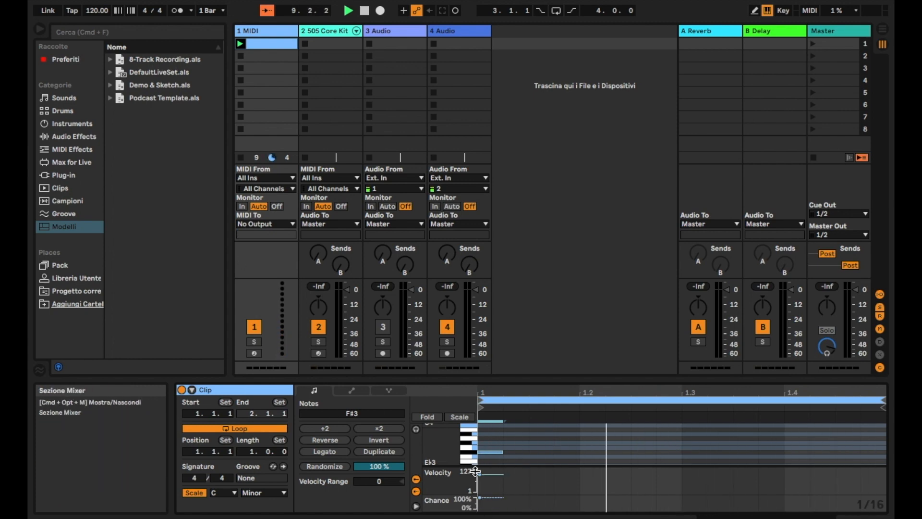
pyautogui.moveTo(480, 496); pyautogui.dragTo(480, 508)
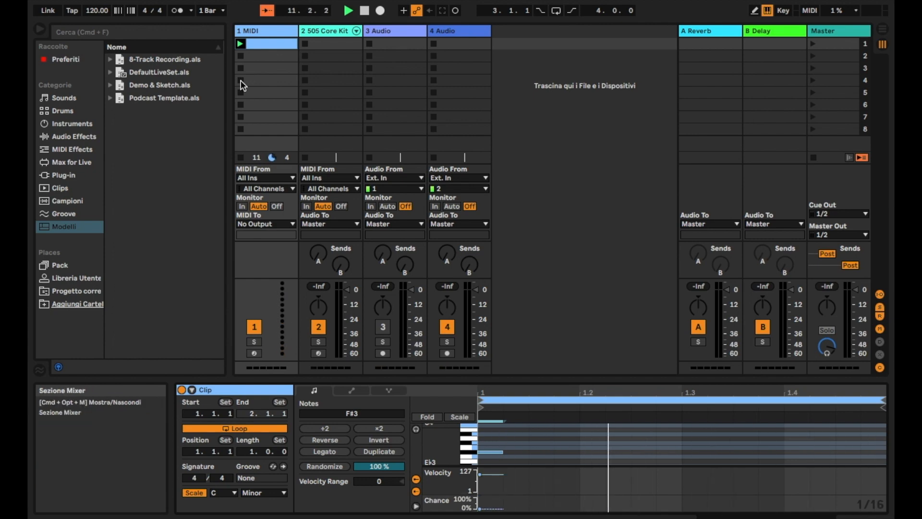
pyautogui.click(241, 157)
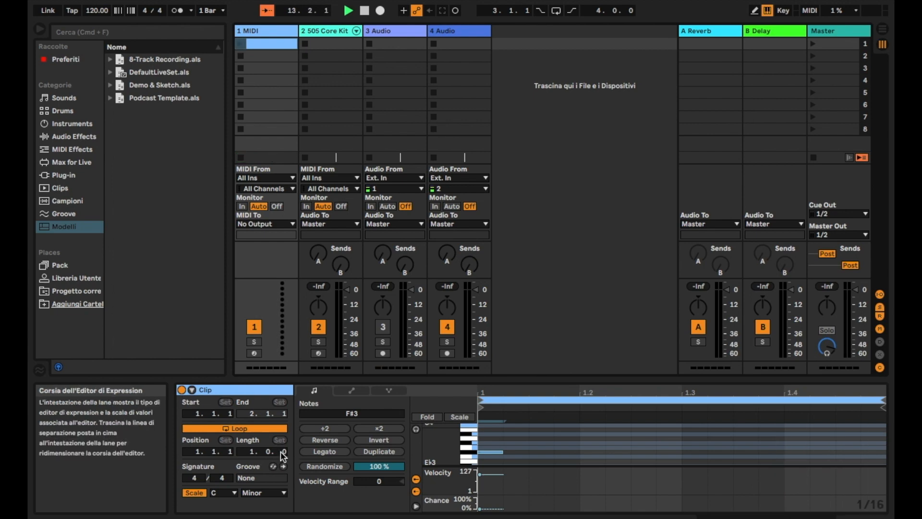
# Unlink the pitch bend envelope from the clip loop, switch off its loop, and set the envelope region's end to 1.1.2
pyautogui.click(352, 390)
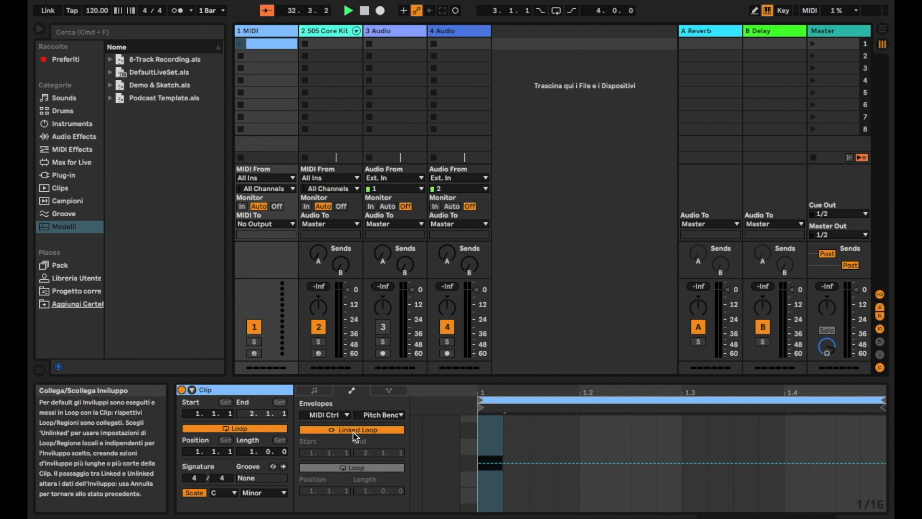
pyautogui.click(353, 430)
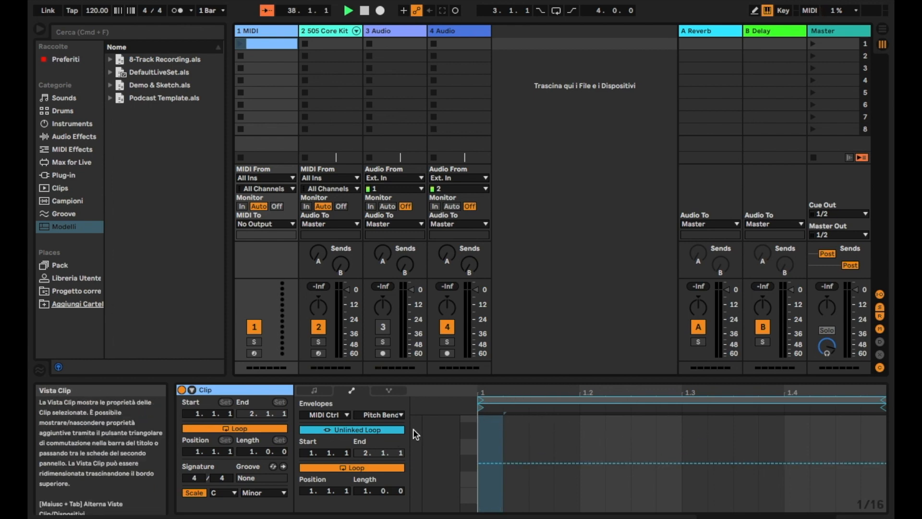
pyautogui.click(338, 465)
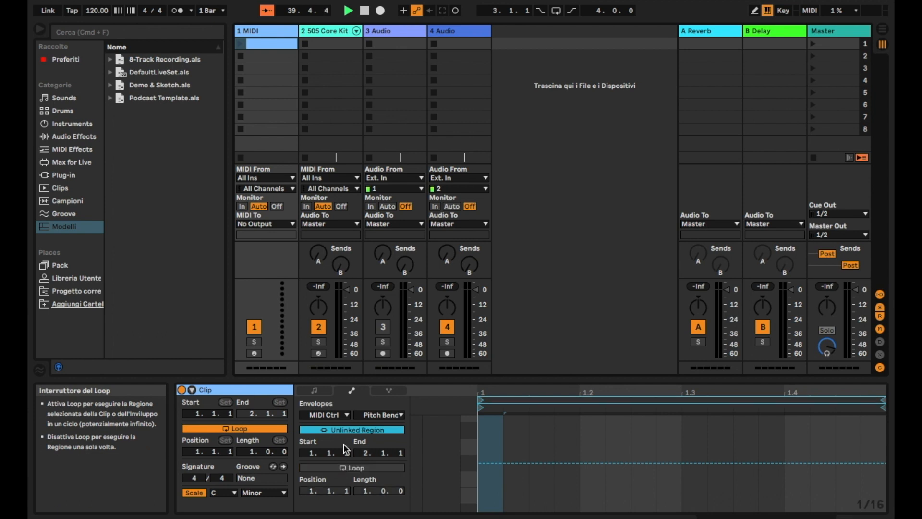
pyautogui.moveTo(365, 452); pyautogui.dragTo(365, 475)
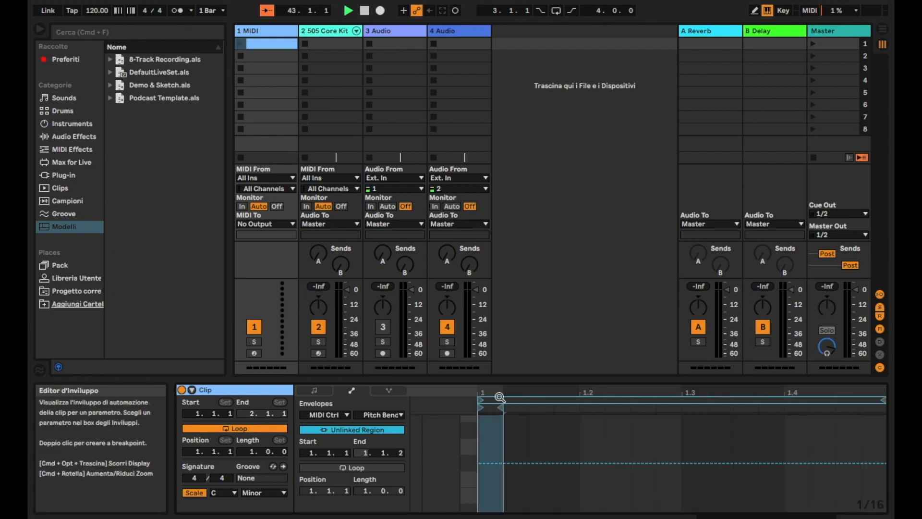
pyautogui.click(354, 468)
# Enable Follow Action in the first clip's launch settings and create an empty MIDI clip in slot 2 of the 1 MIDI track
pyautogui.click(192, 389)
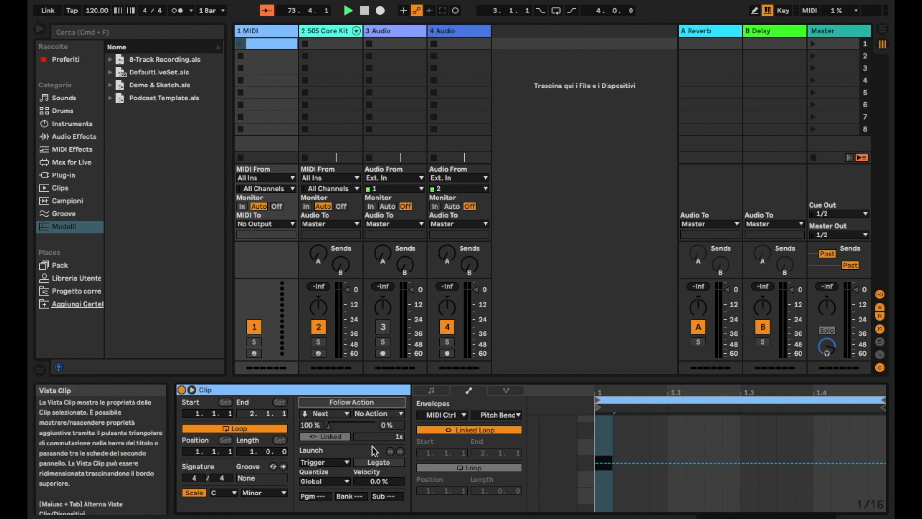
pyautogui.click(363, 404)
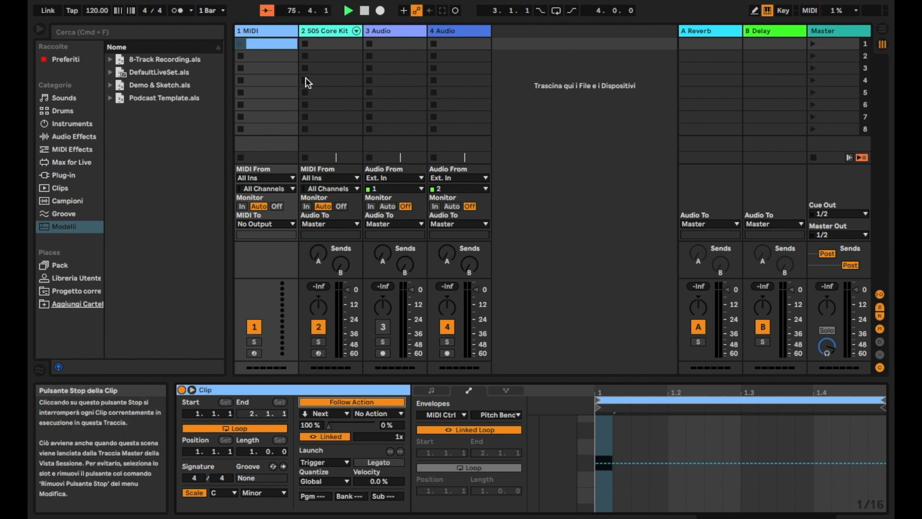
pyautogui.click(265, 57)
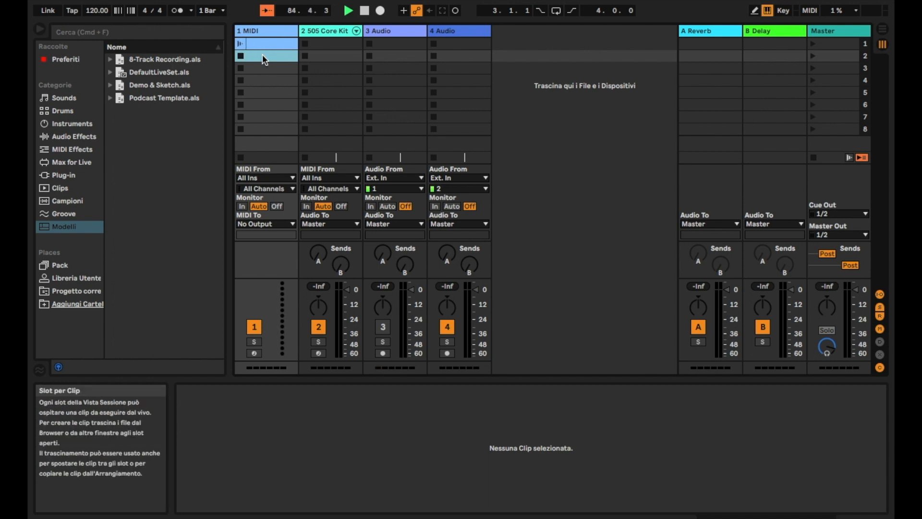
pyautogui.doubleClick(263, 57)
pyautogui.click(245, 68)
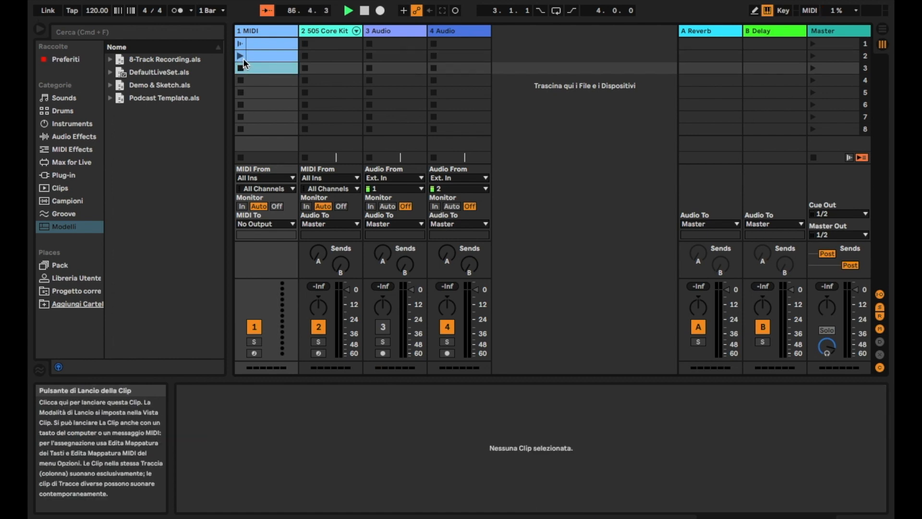
# Set the first clip's Follow Action A to Jump with slot 4 as the target
pyautogui.click(264, 44)
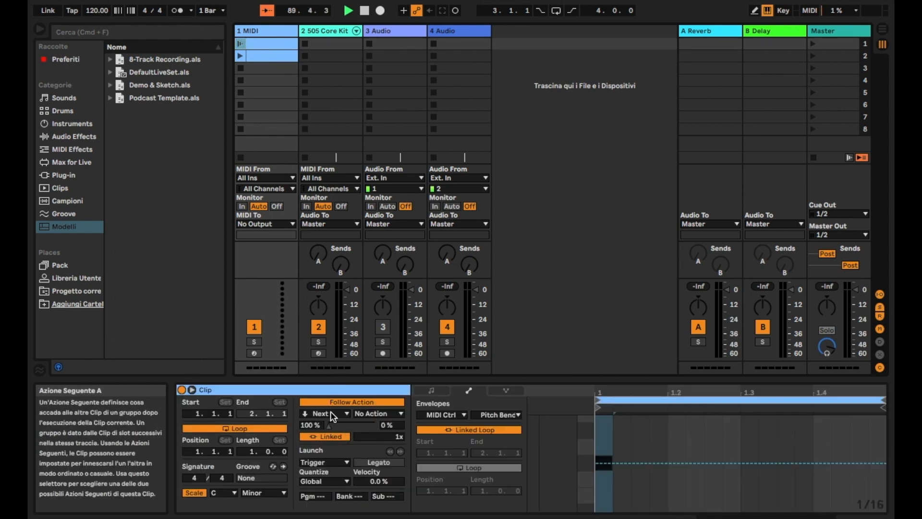
pyautogui.click(329, 414)
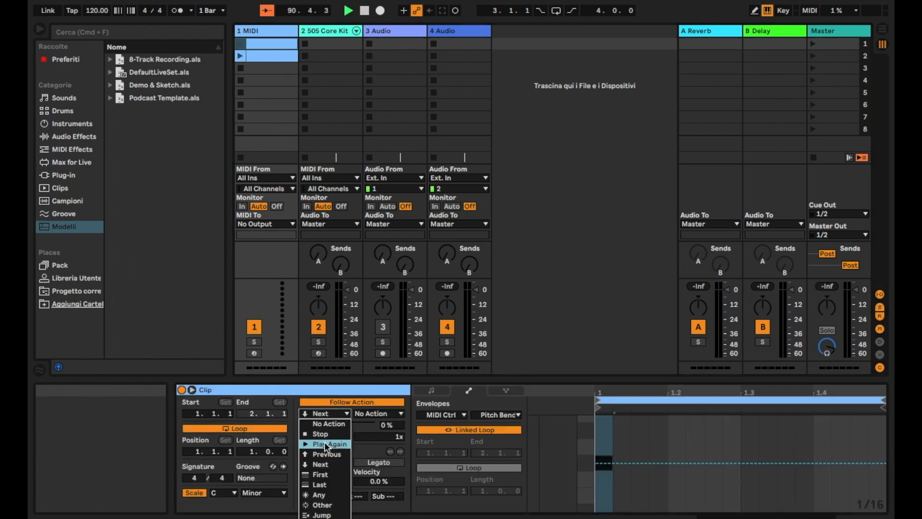
pyautogui.click(329, 515)
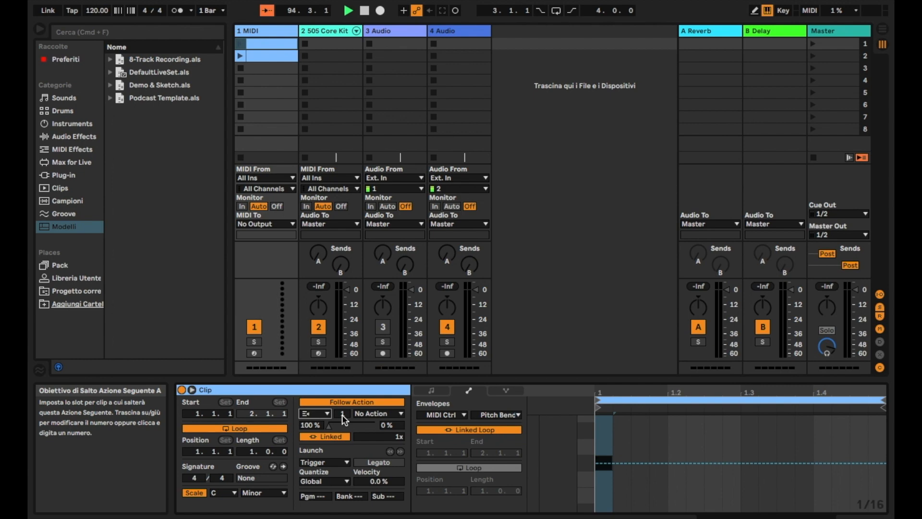
pyautogui.click(342, 414)
pyautogui.write('4')
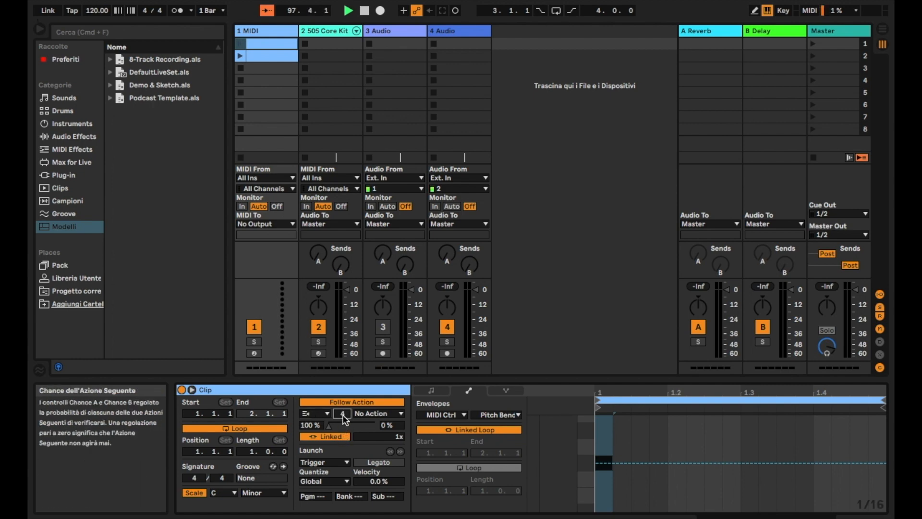
# Create empty MIDI clips in slots 3 to 8 of the 1 MIDI track
pyautogui.doubleClick(255, 68)
pyautogui.doubleClick(255, 82)
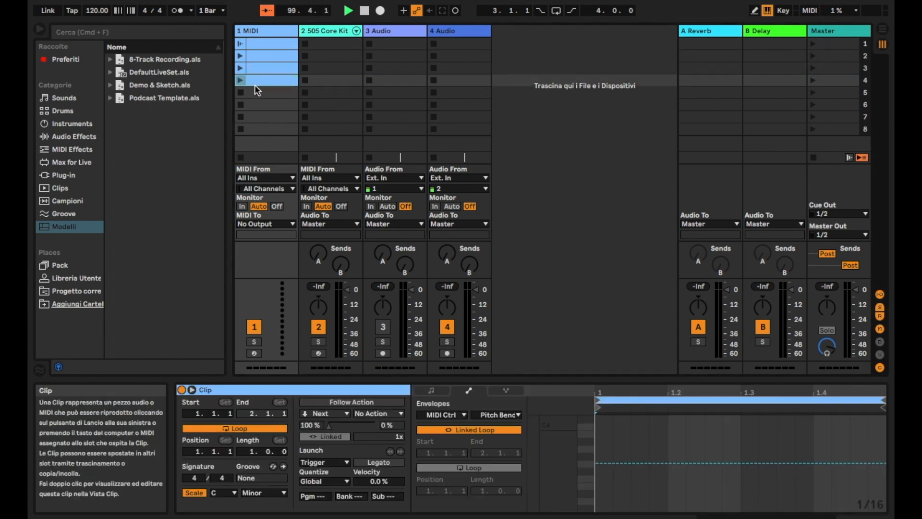
pyautogui.doubleClick(254, 93)
pyautogui.doubleClick(254, 101)
pyautogui.doubleClick(253, 116)
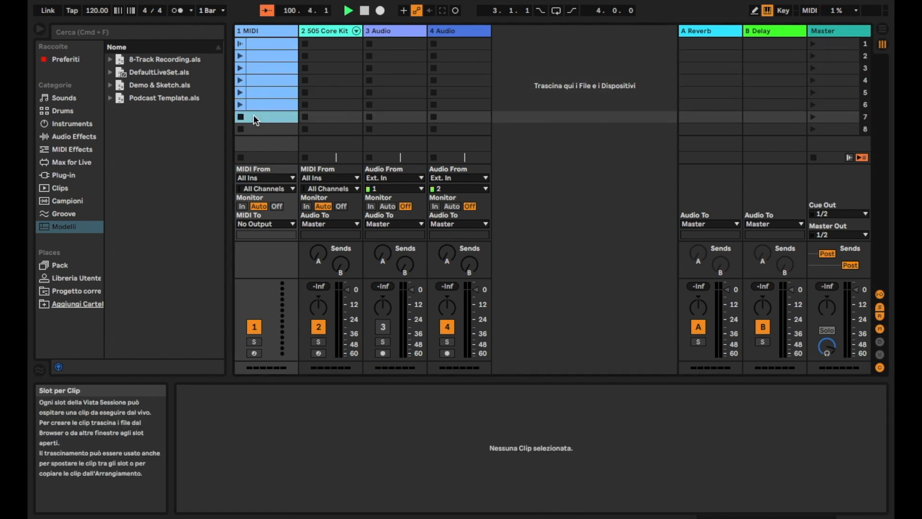
pyautogui.doubleClick(253, 128)
# Launch the first clip of the 1 MIDI track and enable follow actions globally for the set
pyautogui.click(263, 40)
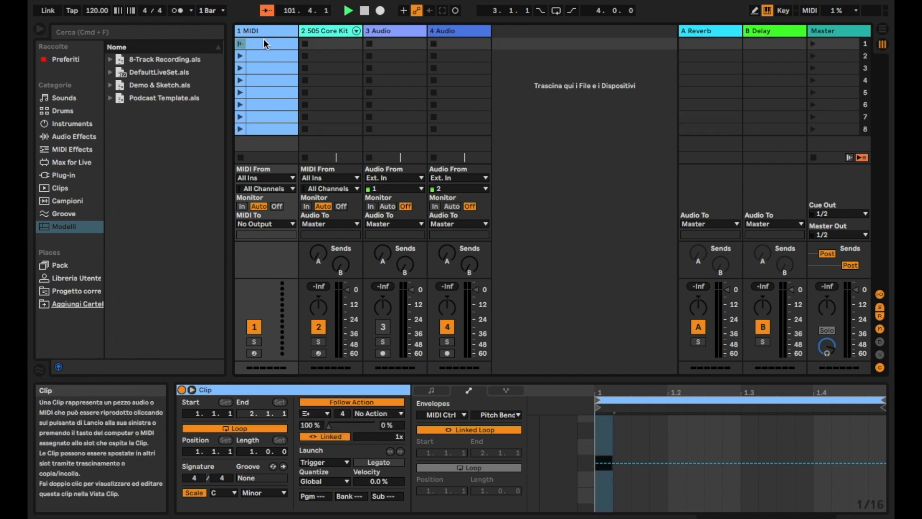
pyautogui.click(240, 44)
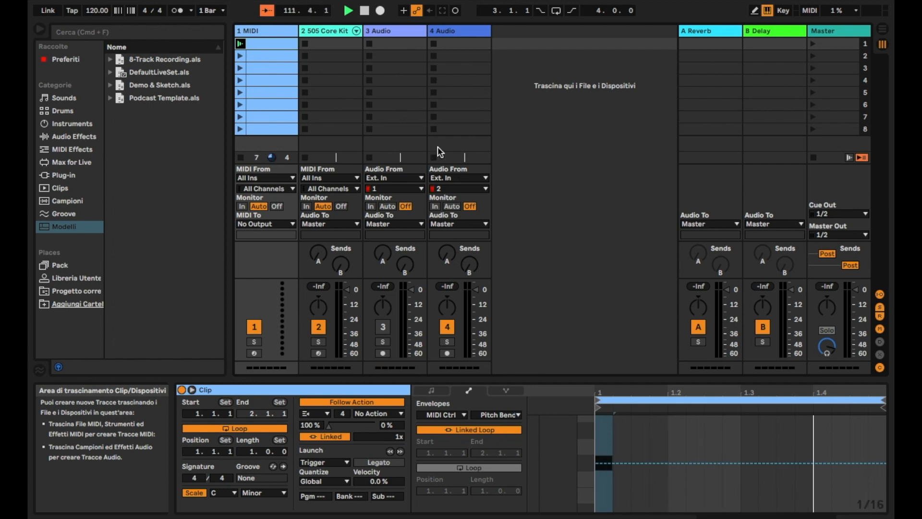
pyautogui.click(850, 157)
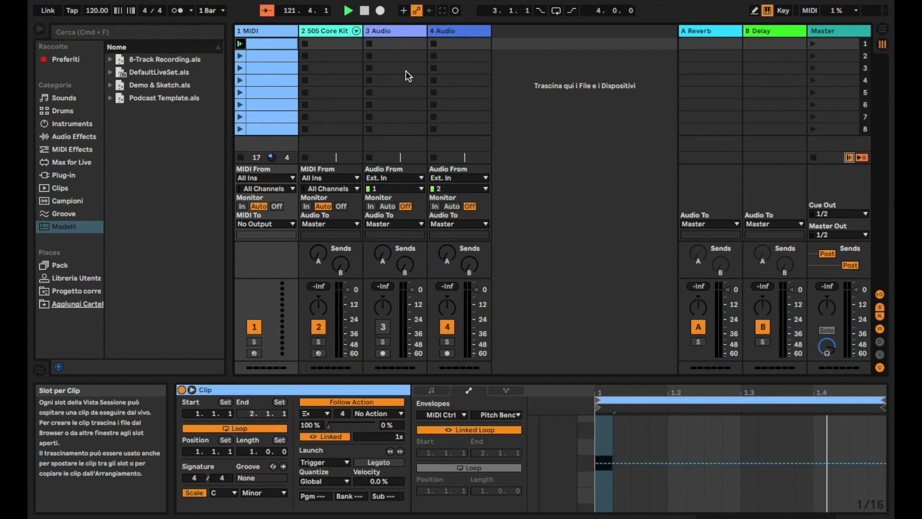
# Stop playback, relaunch the first clip to test its jump to slot 4, and stop again
pyautogui.click(365, 13)
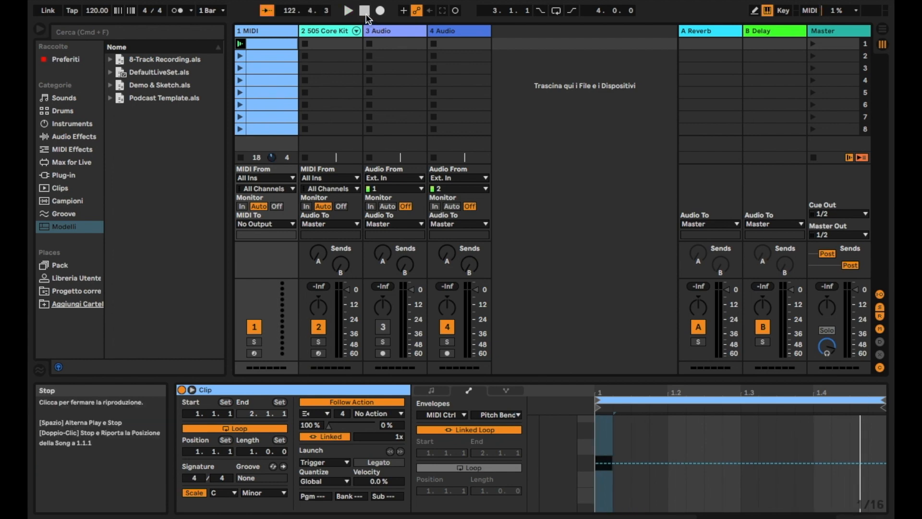
pyautogui.click(238, 45)
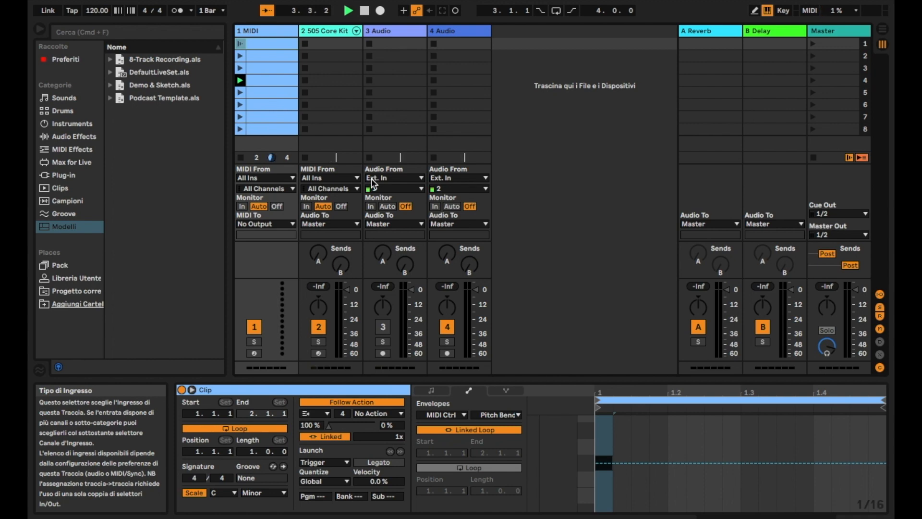
pyautogui.press('space')
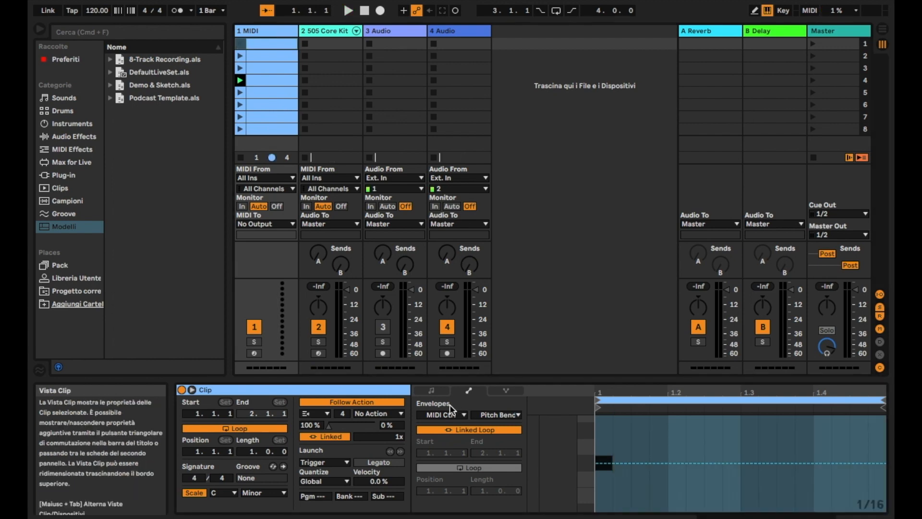
# Show the first clip's notes, move its follow action marker to beat 1.2 for an unlinked time of 0.1.0, and test it with playback
pyautogui.click(432, 391)
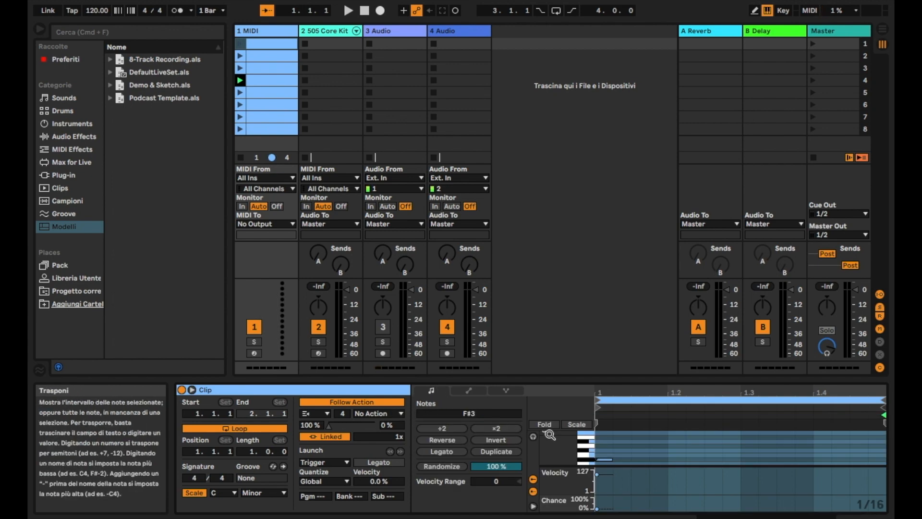
pyautogui.click(370, 403)
pyautogui.click(370, 402)
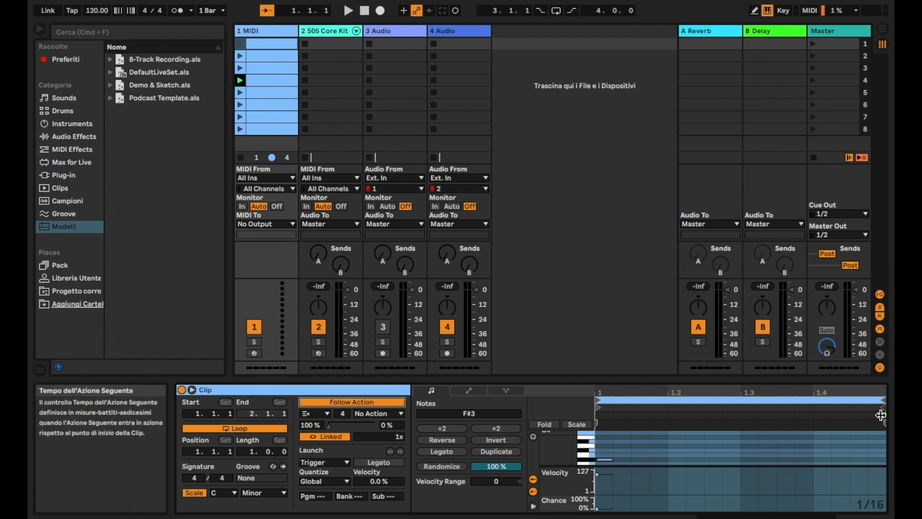
pyautogui.moveTo(884, 415)
pyautogui.mouseDown()
pyautogui.moveTo(668, 429)
pyautogui.moveTo(745, 430)
pyautogui.moveTo(673, 440)
pyautogui.moveTo(743, 440)
pyautogui.moveTo(669, 439)
pyautogui.mouseUp()
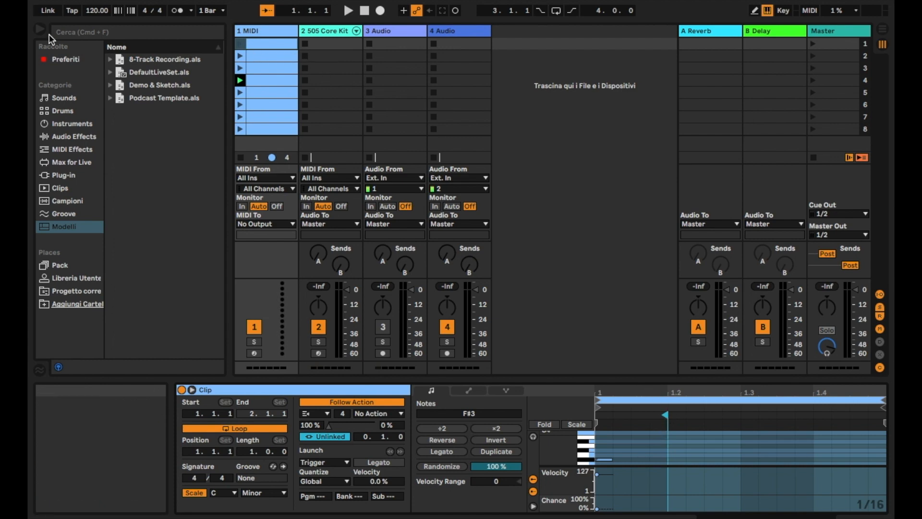
pyautogui.click(241, 44)
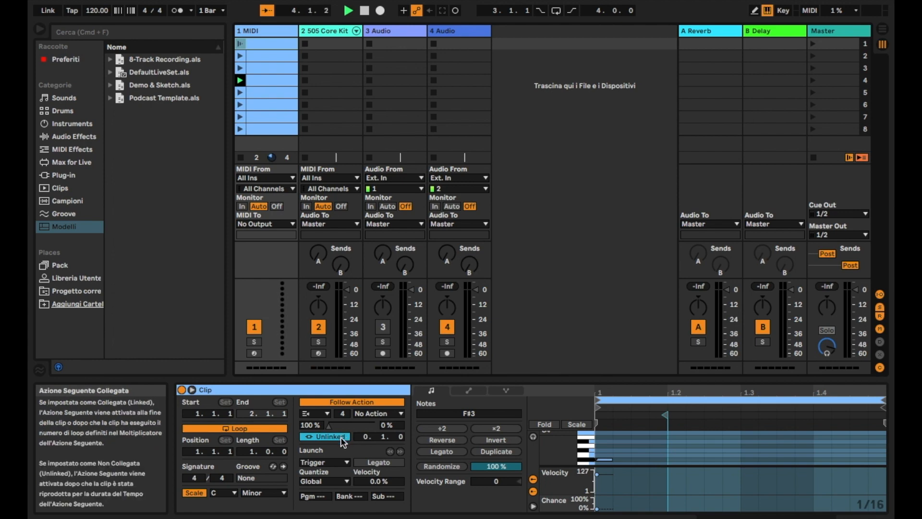
pyautogui.click(363, 11)
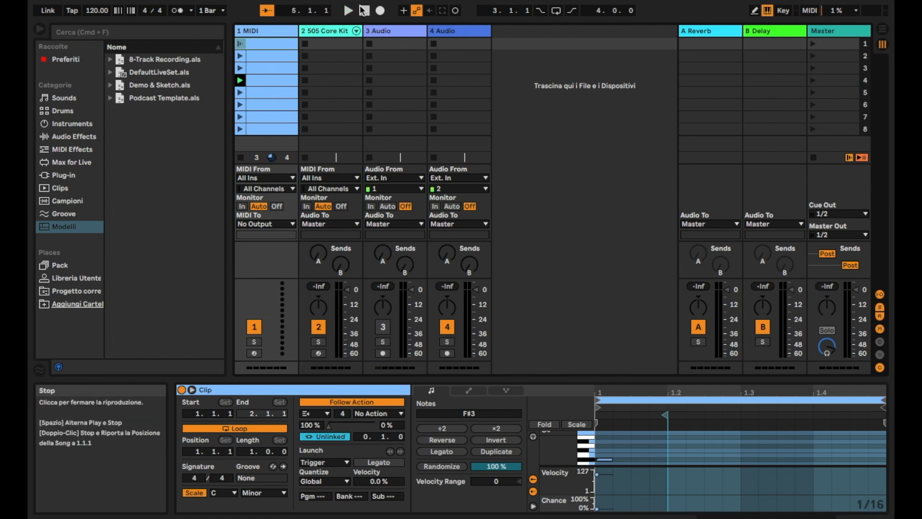
# Toggle the first clip's follow action to linked and back to unlinked, and move its marker to the clip end for a time of 1.0.0
pyautogui.click(317, 436)
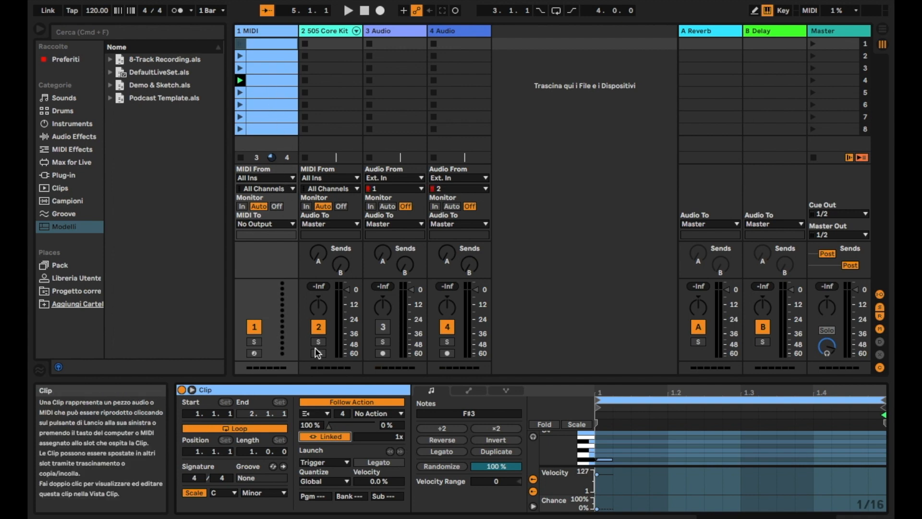
pyautogui.click(329, 437)
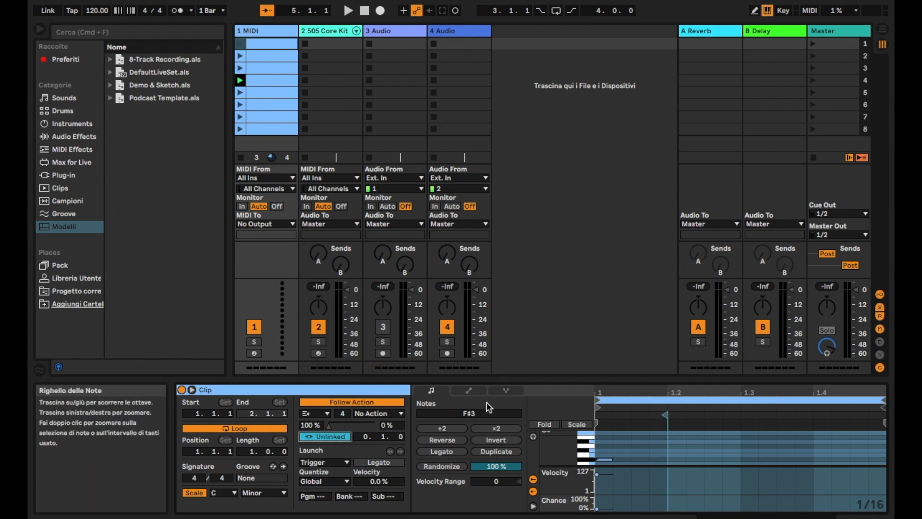
pyautogui.moveTo(665, 416); pyautogui.dragTo(884, 422)
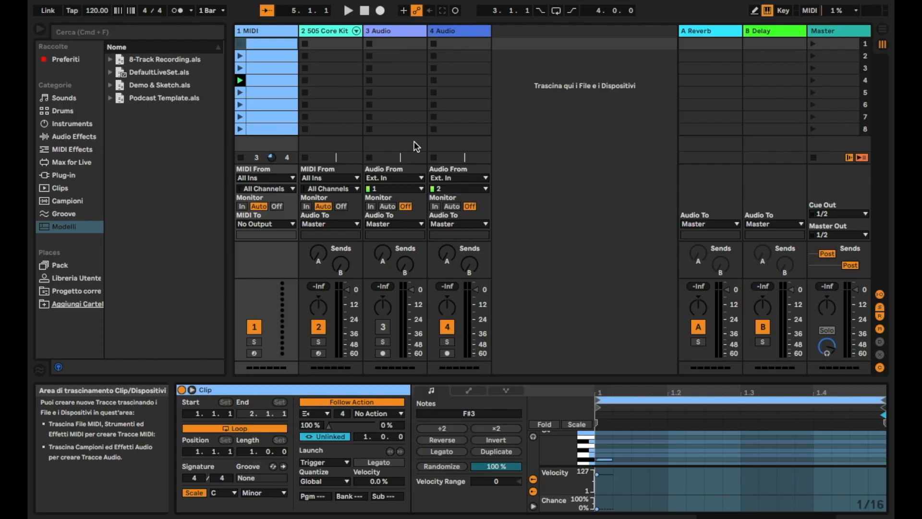
# Hide the velocity and chance editors and toggle the clip's Scale mode off and on to compare the piano roll highlighting
pyautogui.click(195, 493)
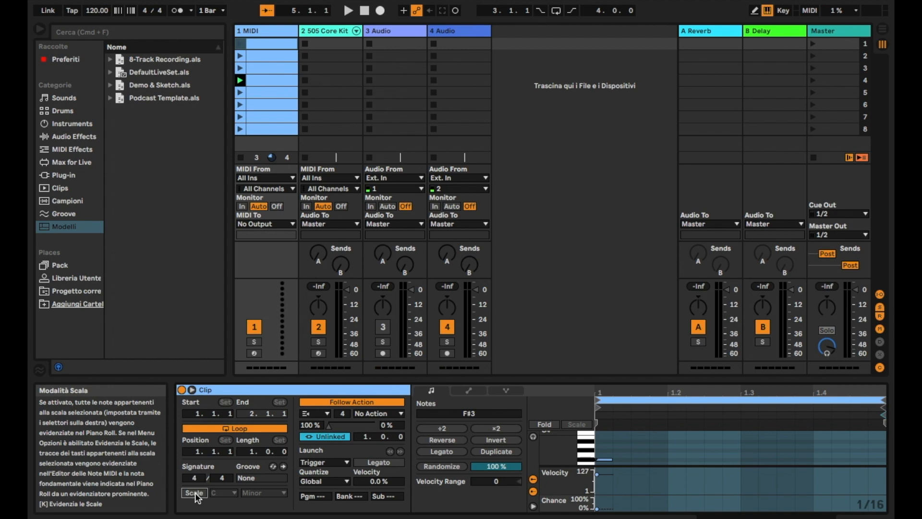
pyautogui.click(195, 494)
pyautogui.click(533, 506)
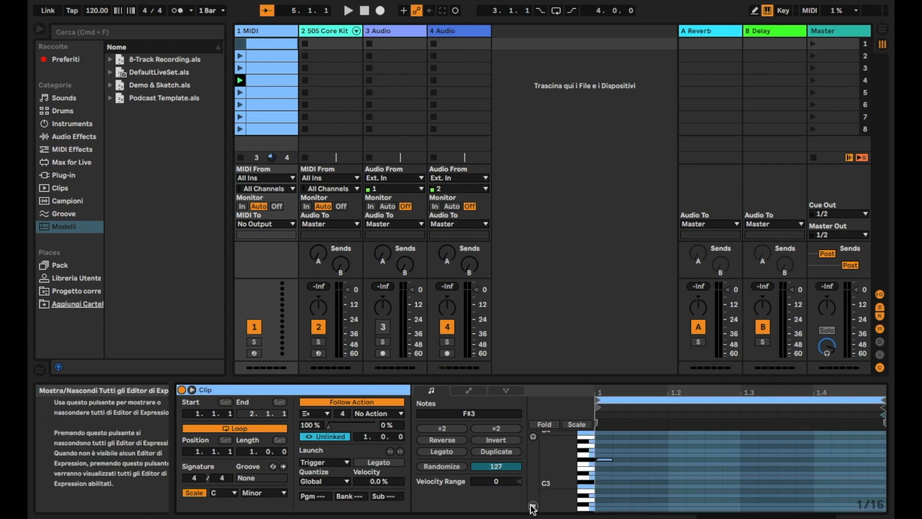
pyautogui.click(188, 494)
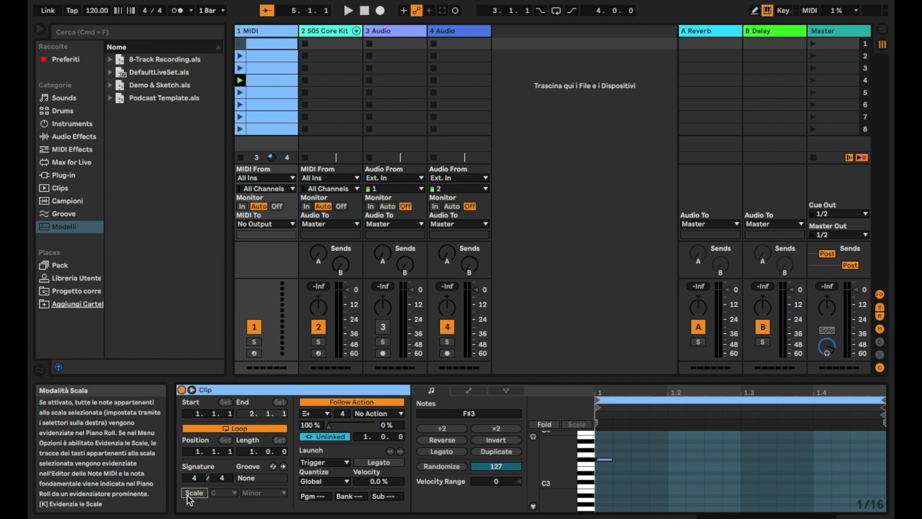
pyautogui.click(187, 496)
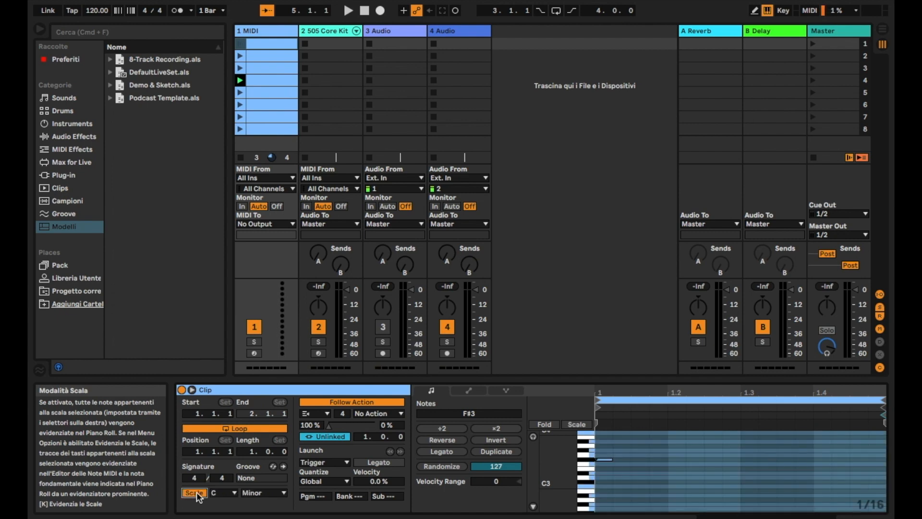
# Set the first clip's scale to Major with root C and examine the highlighted keys in the piano roll
pyautogui.scroll(4, 586, 476)
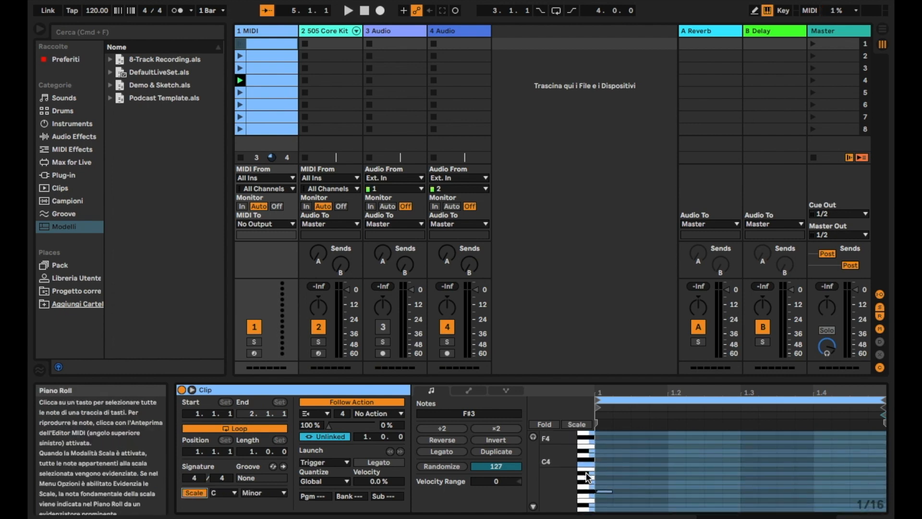
pyautogui.scroll(-3, 587, 477)
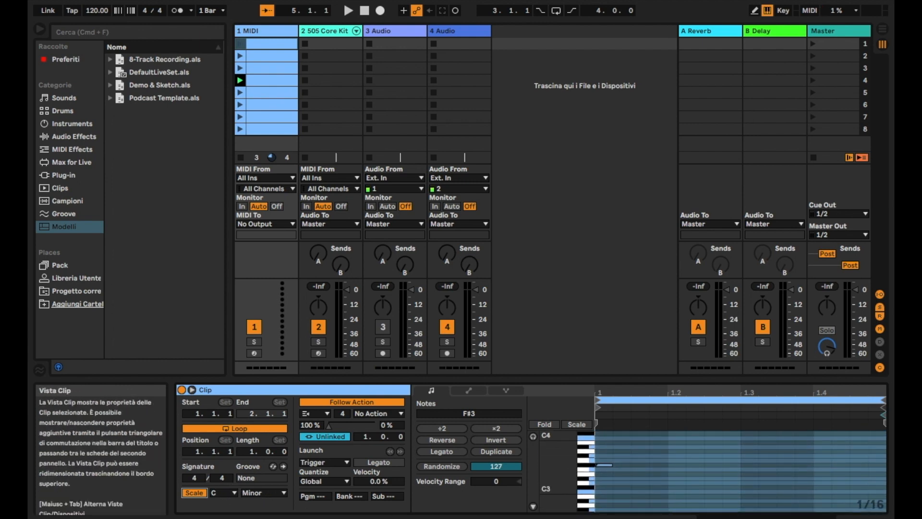
pyautogui.click(251, 495)
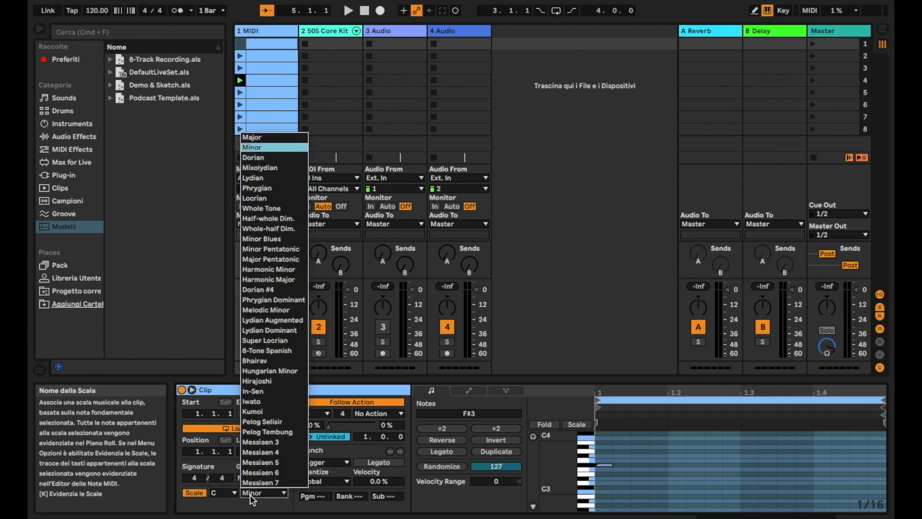
pyautogui.click(249, 137)
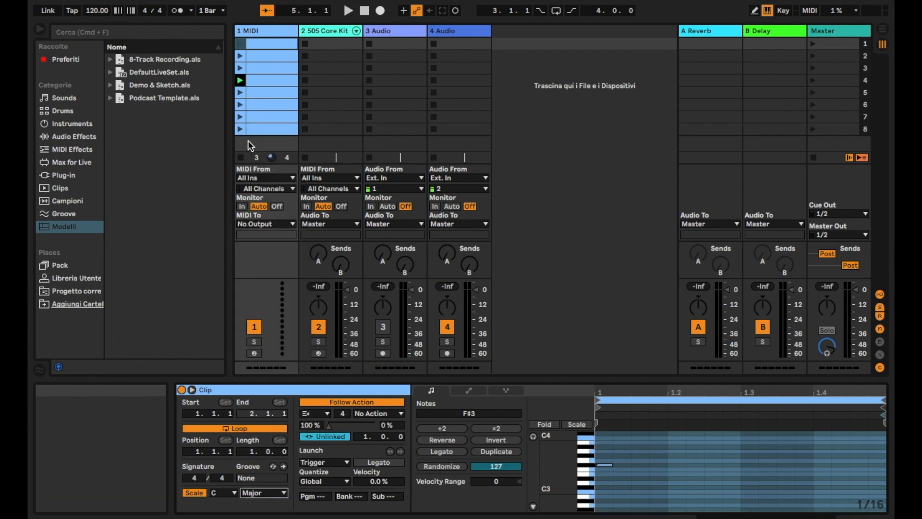
pyautogui.moveTo(553, 459); pyautogui.dragTo(553, 405)
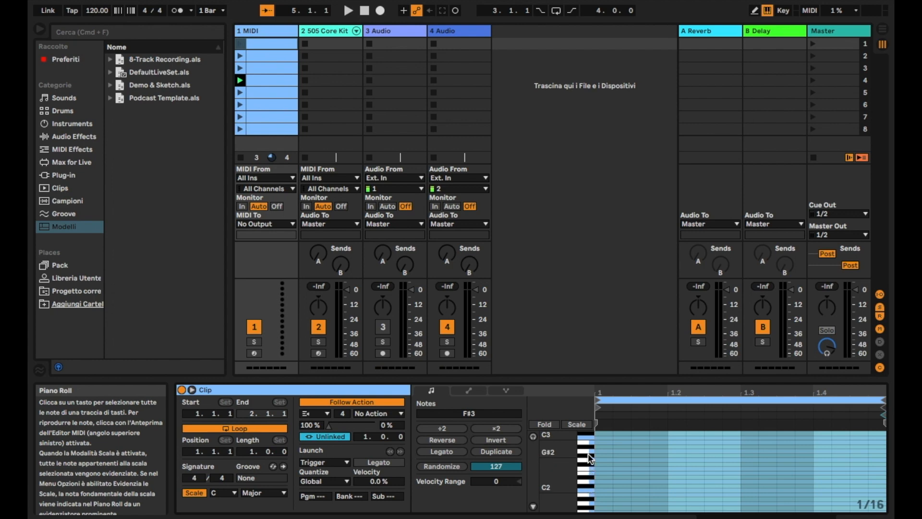
pyautogui.scroll(2, 586, 450)
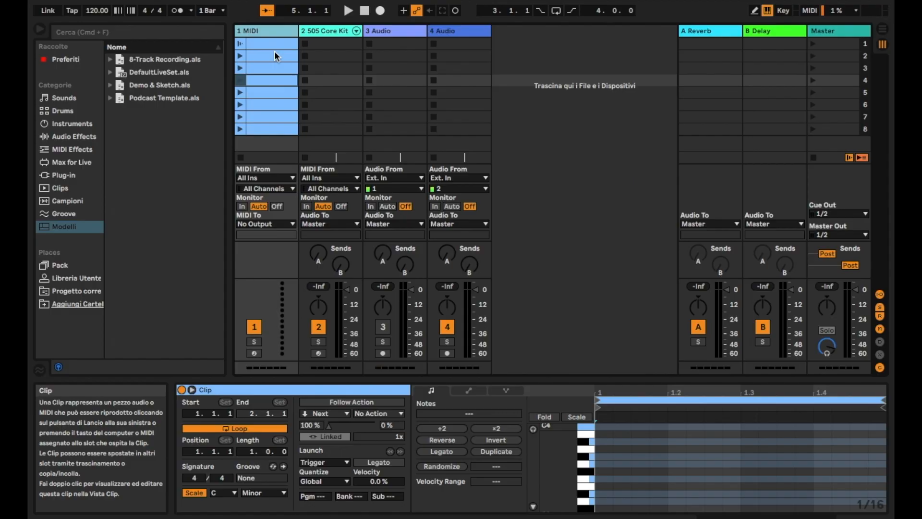
# Show the 505 Core Kit track's drum rack and expand its visible macro controls to 16
pyautogui.click(307, 31)
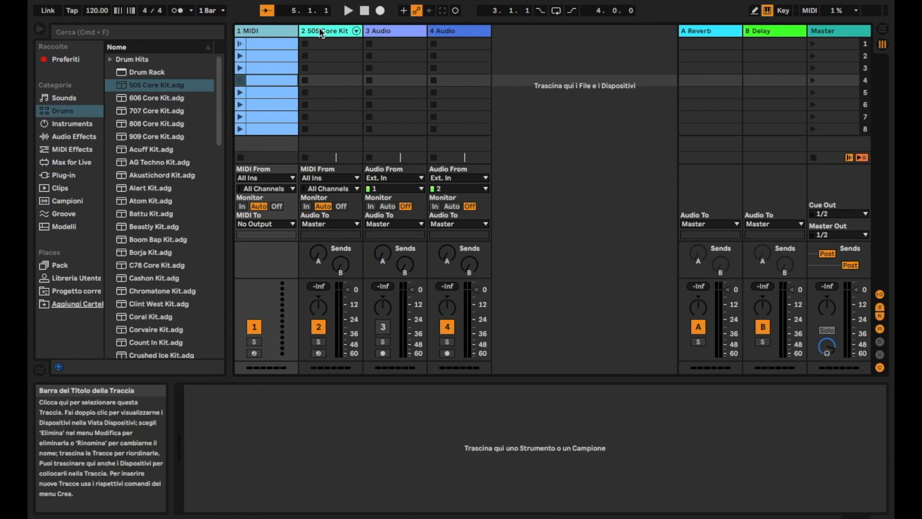
pyautogui.click(319, 31)
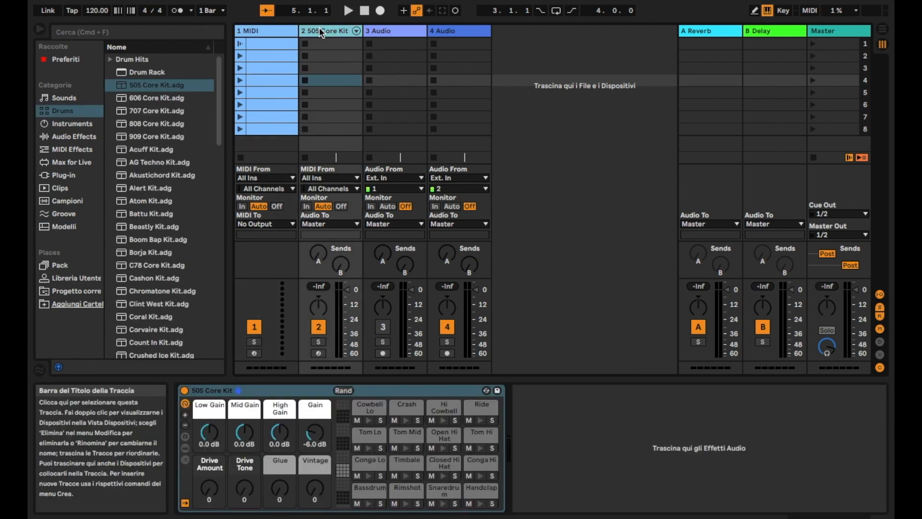
pyautogui.click(186, 415)
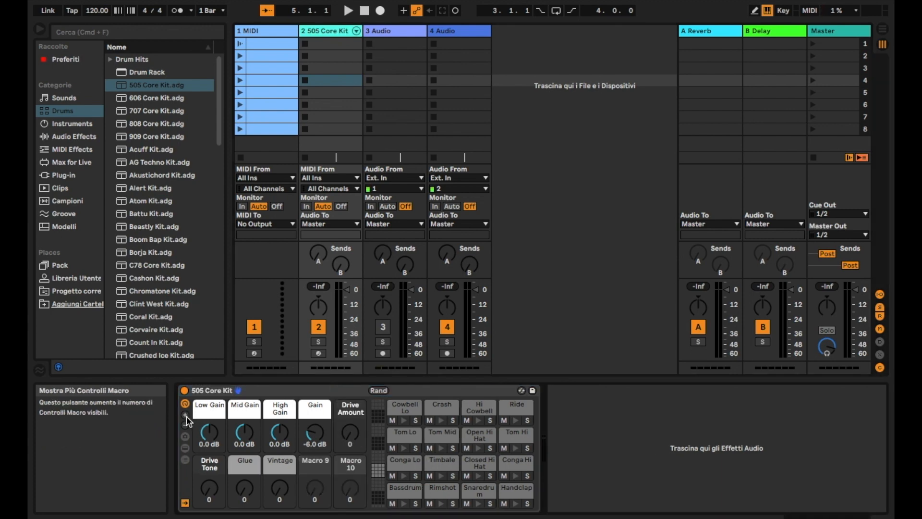
pyautogui.click(187, 417)
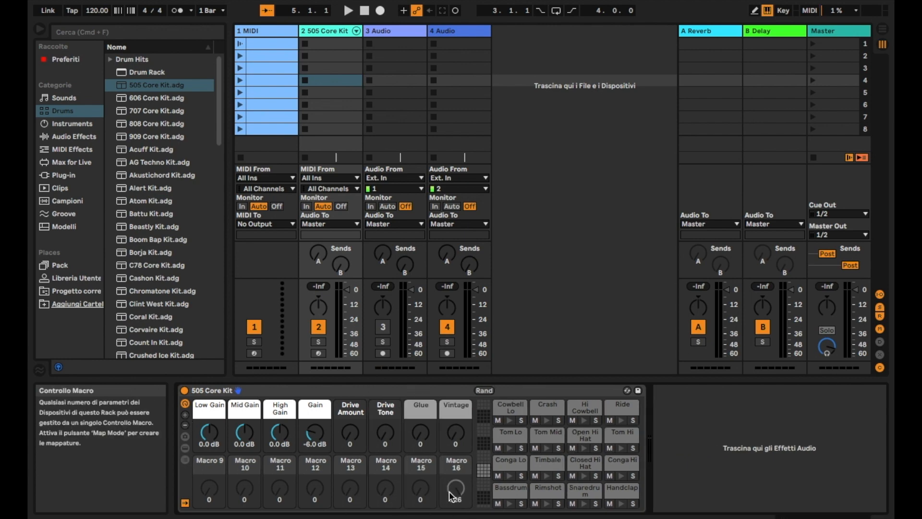
# Show the rack's macro variations and launch Boomy, Lo Fi and Hot in turn
pyautogui.click(186, 438)
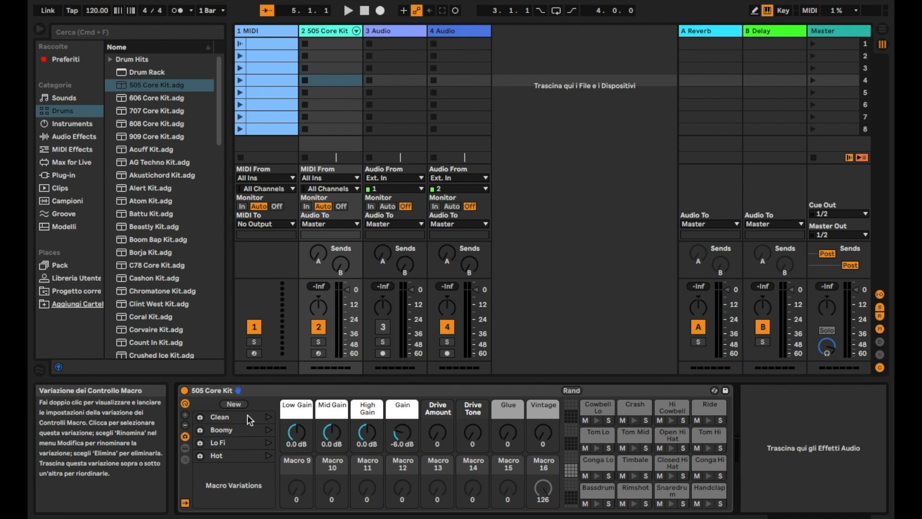
pyautogui.click(268, 431)
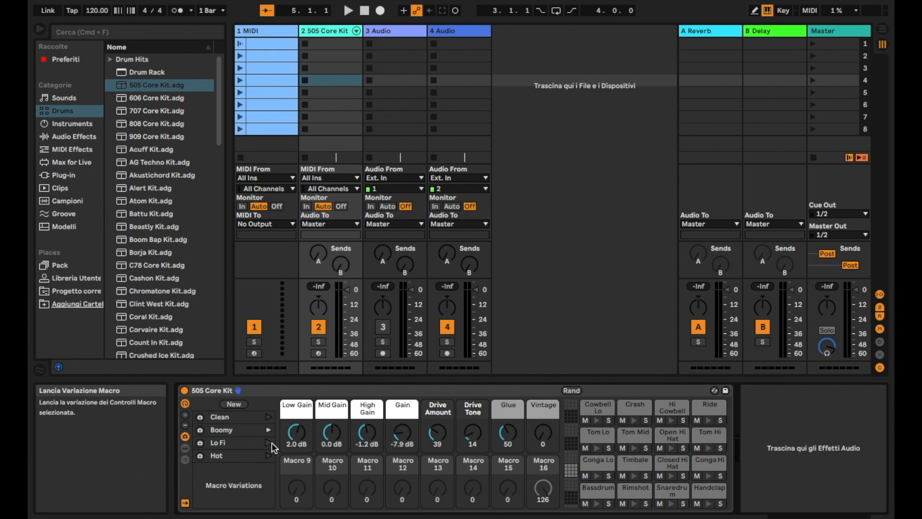
pyautogui.click(269, 443)
pyautogui.click(269, 456)
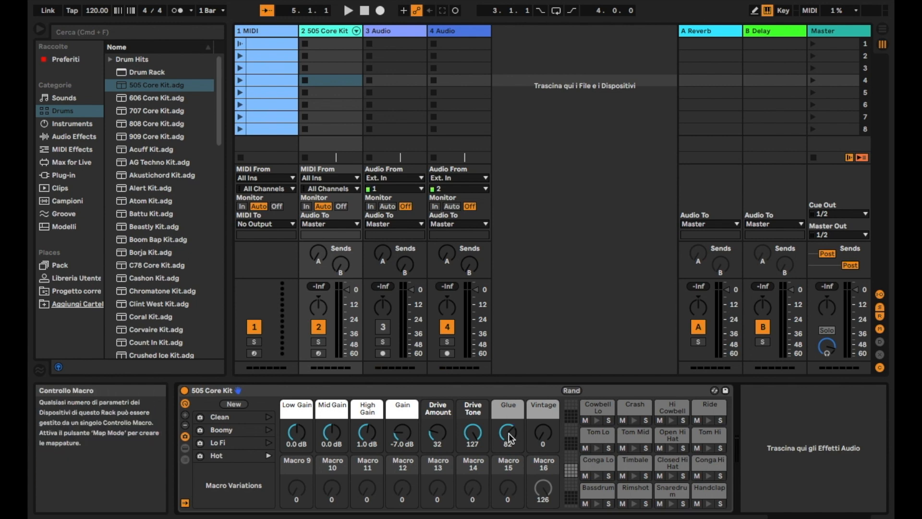
# Randomize the 505 Core Kit's mapped macro values twice
pyautogui.click(567, 390)
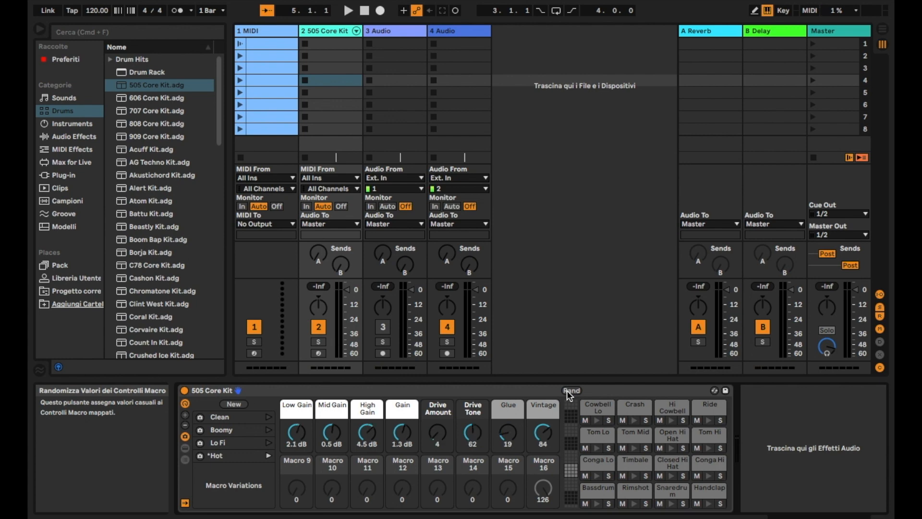
pyautogui.click(567, 390)
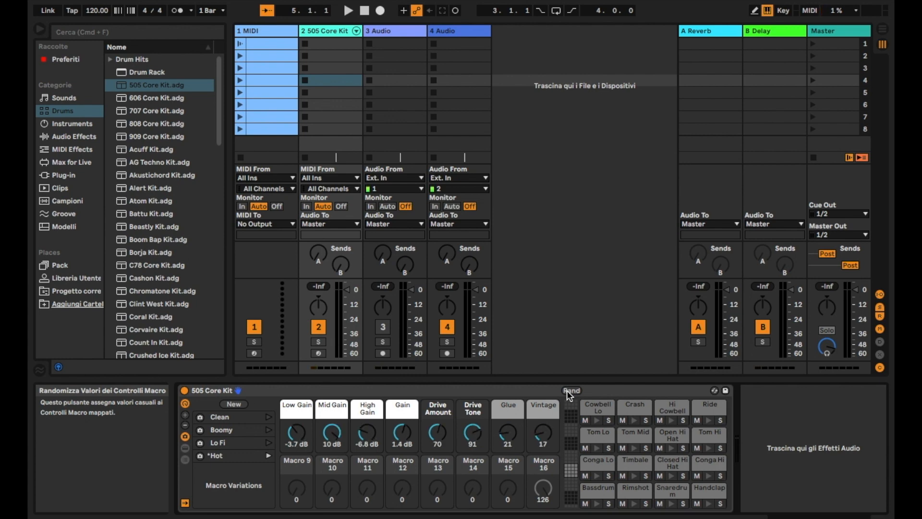
# In the Arrangement View, arm the 3 Audio track and record a first take about six bars long from bar 1
pyautogui.click(882, 32)
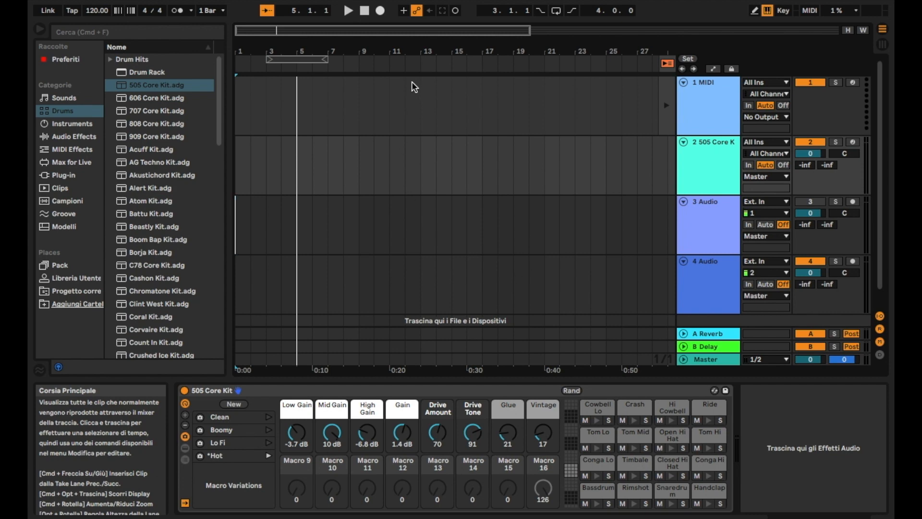
pyautogui.click(364, 10)
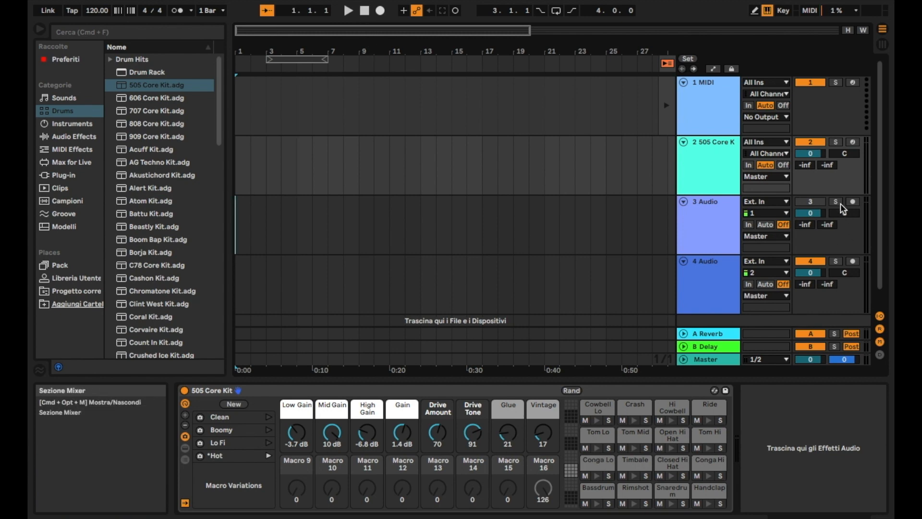
pyautogui.click(853, 202)
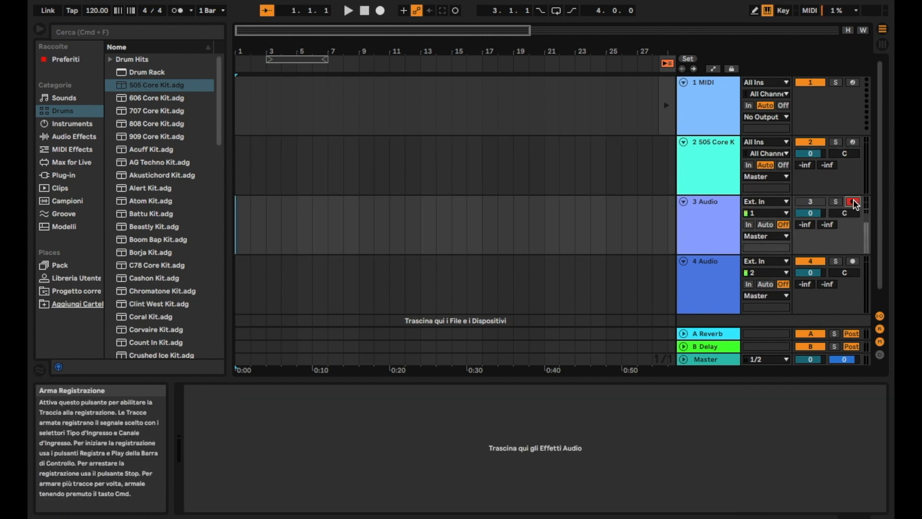
pyautogui.click(380, 11)
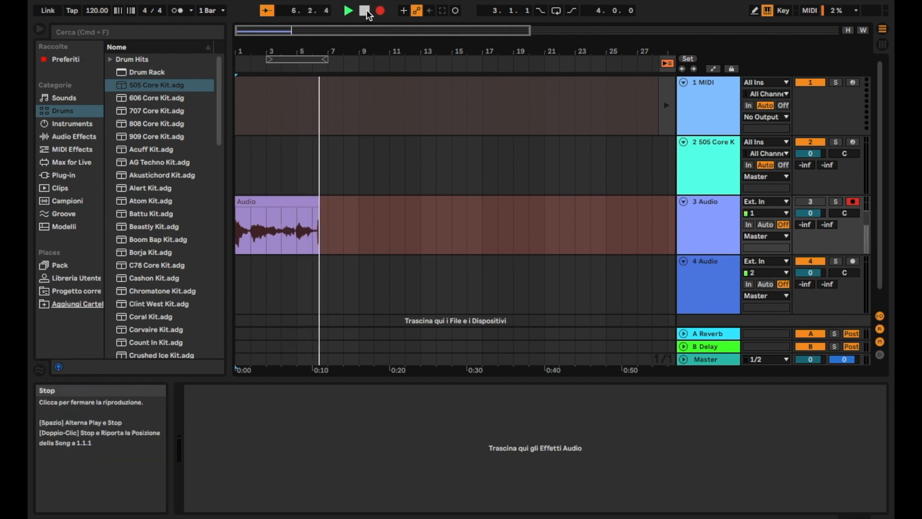
pyautogui.click(365, 10)
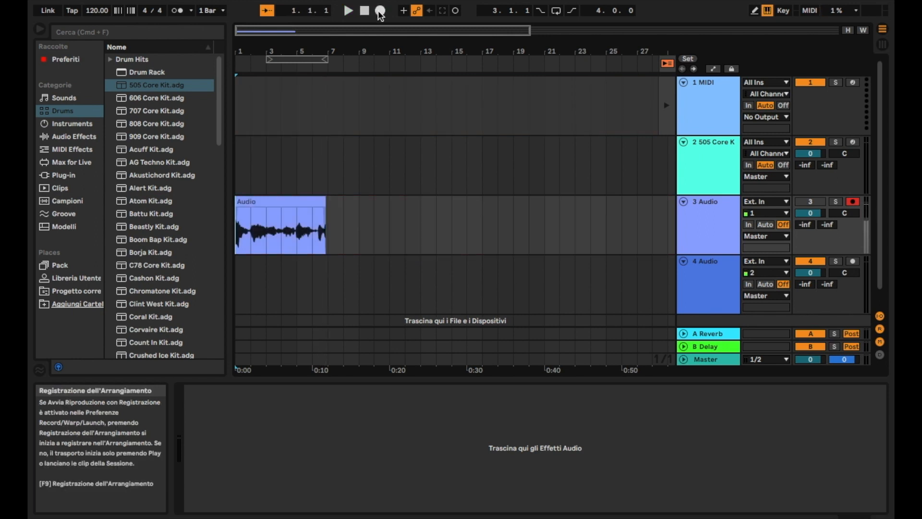
# Record a second take of about six bars over the first on the 3 Audio track and show its take lanes
pyautogui.click(380, 11)
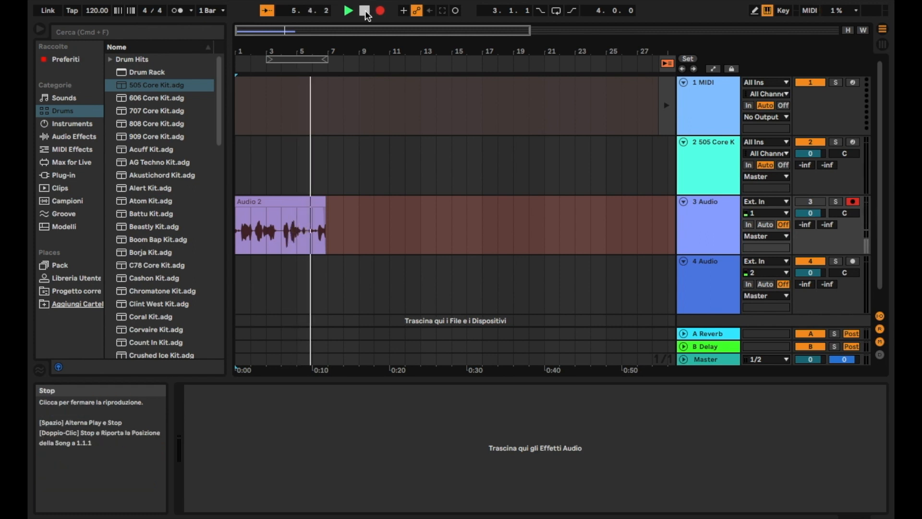
pyautogui.click(365, 10)
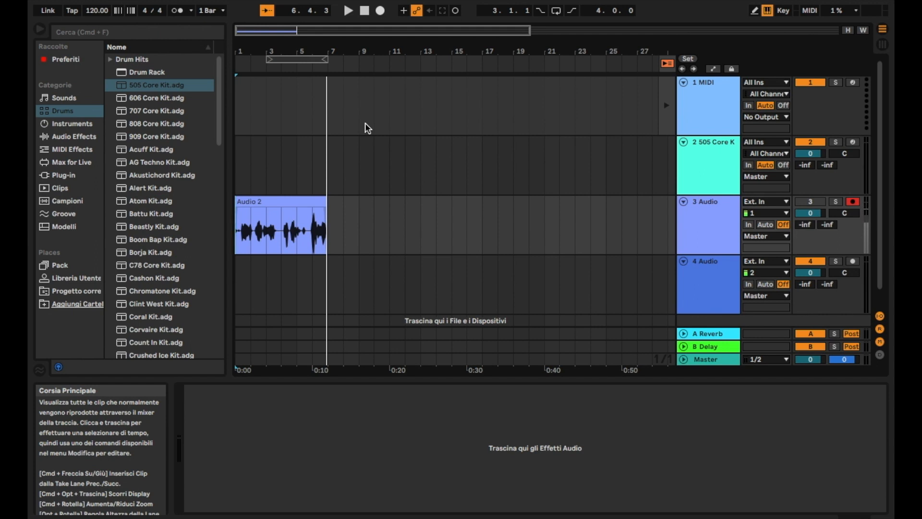
pyautogui.rightClick(698, 240)
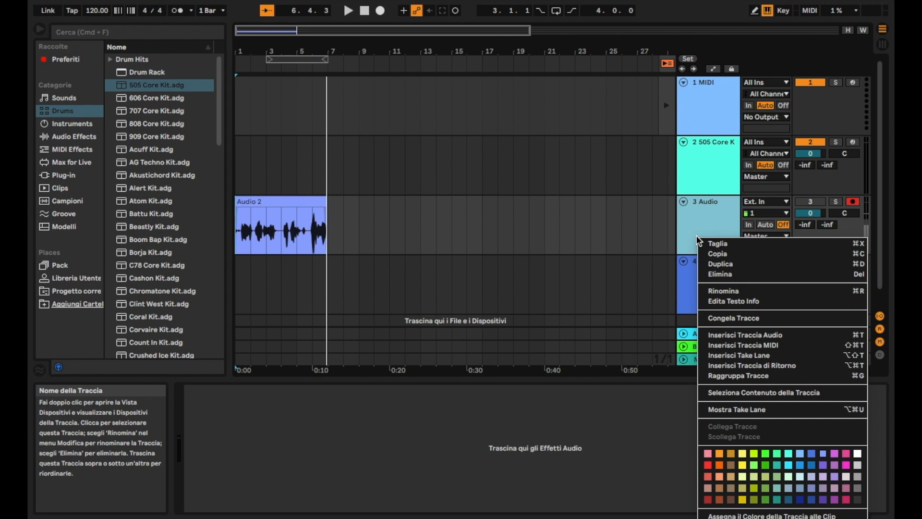
pyautogui.click(707, 411)
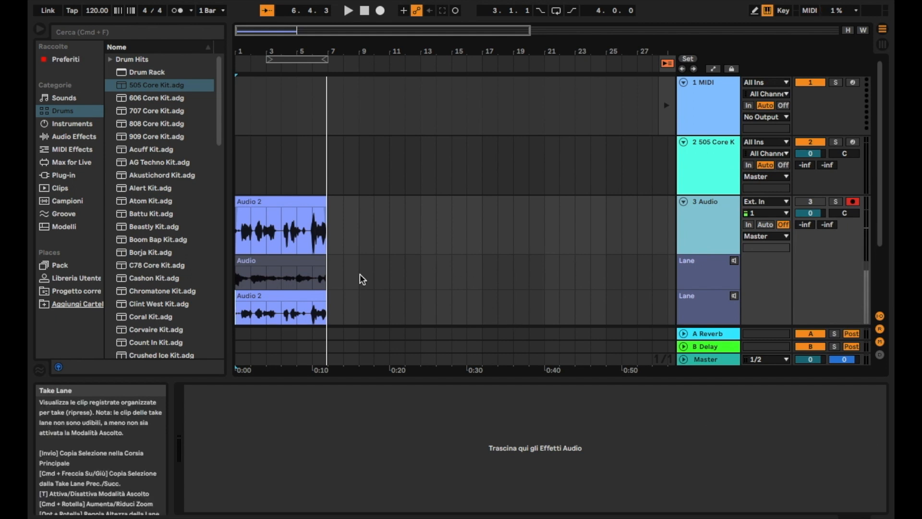
pyautogui.scroll(-1, 361, 278)
pyautogui.scroll(-3, 361, 279)
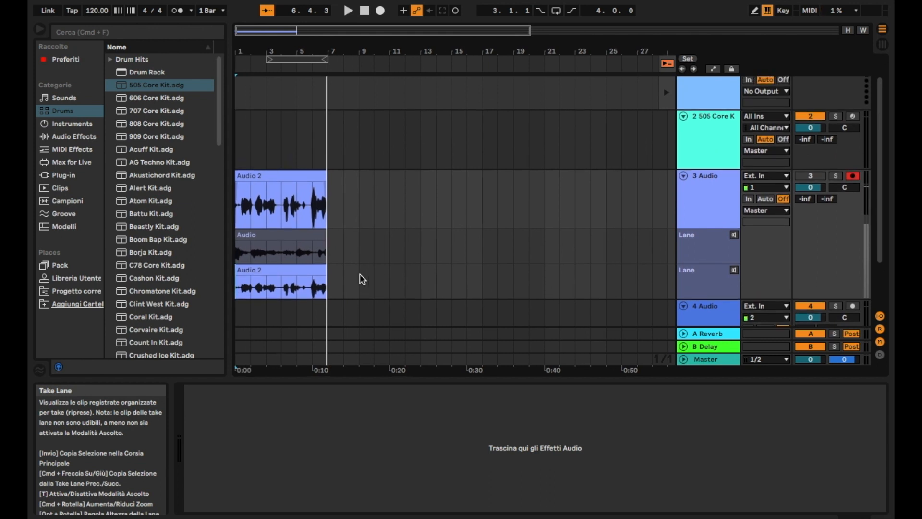
# Copy the upper take lane's Audio clip to the main lane, and replace it again with the lower lane's Audio 2 clip
pyautogui.click(308, 270)
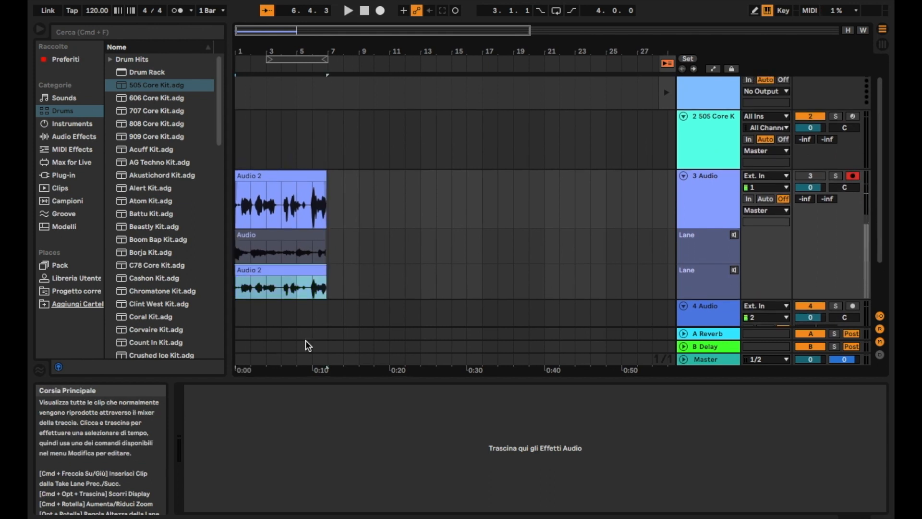
pyautogui.press('super+Up')
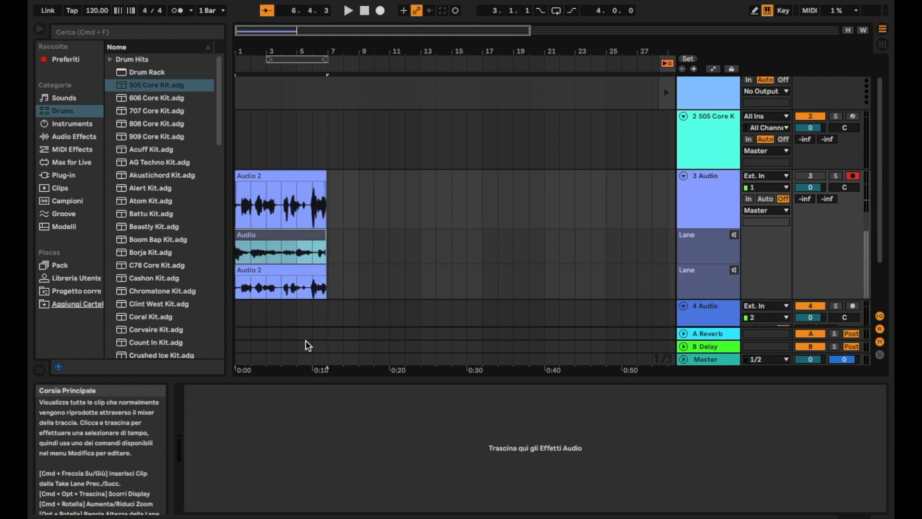
pyautogui.press('Return')
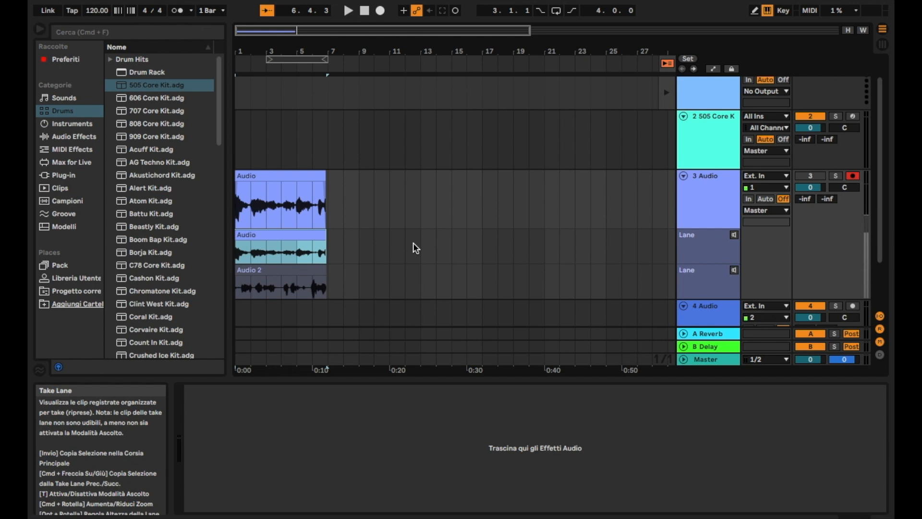
pyautogui.press('super+Down')
pyautogui.press('Return')
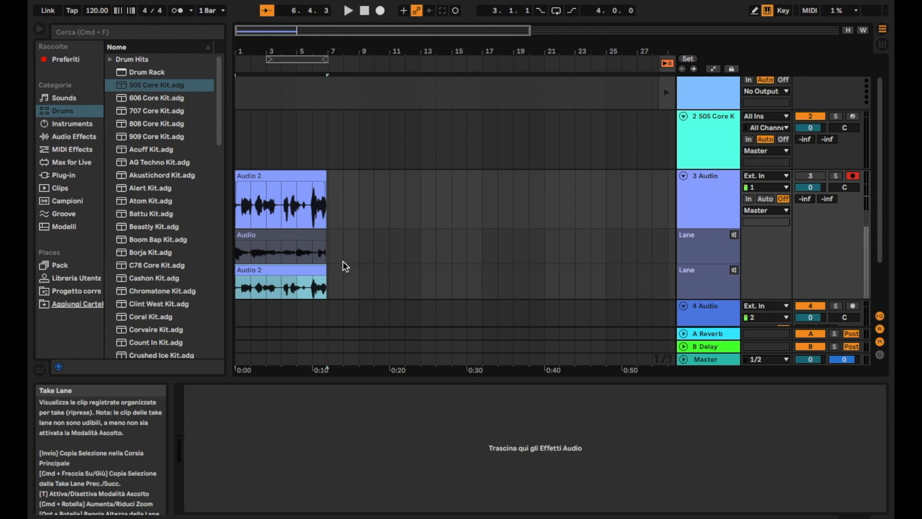
# In Draw mode, comp the upper take from bar 3 to bar 6 into the main lane and enable audition for each take lane in turn
pyautogui.press('b')
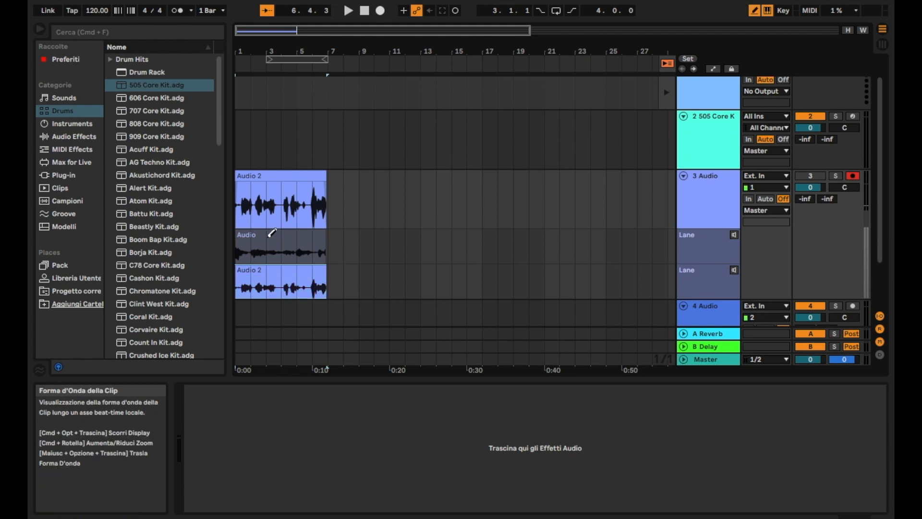
pyautogui.moveTo(270, 235); pyautogui.dragTo(313, 246)
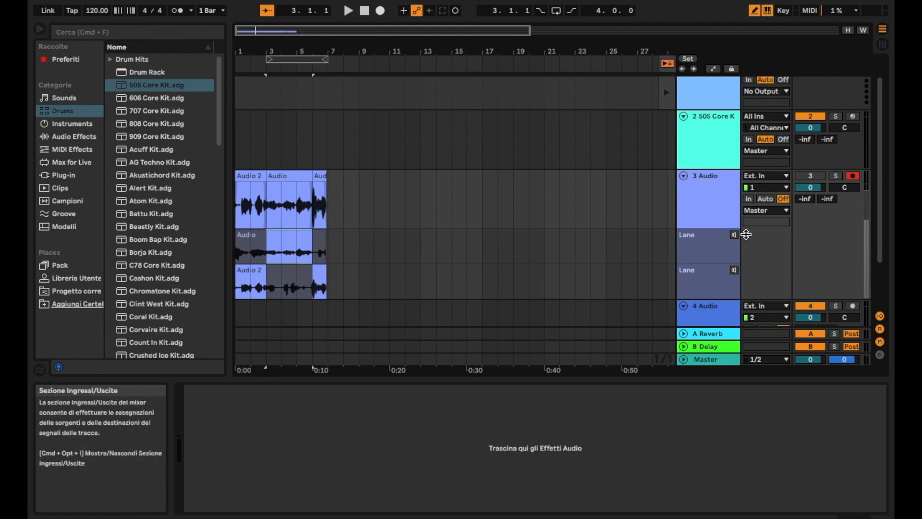
pyautogui.click(735, 235)
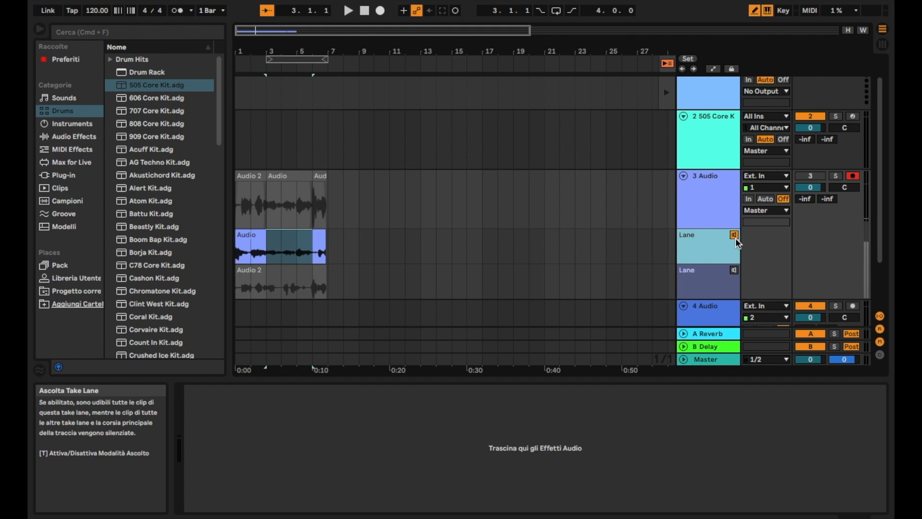
pyautogui.click(734, 271)
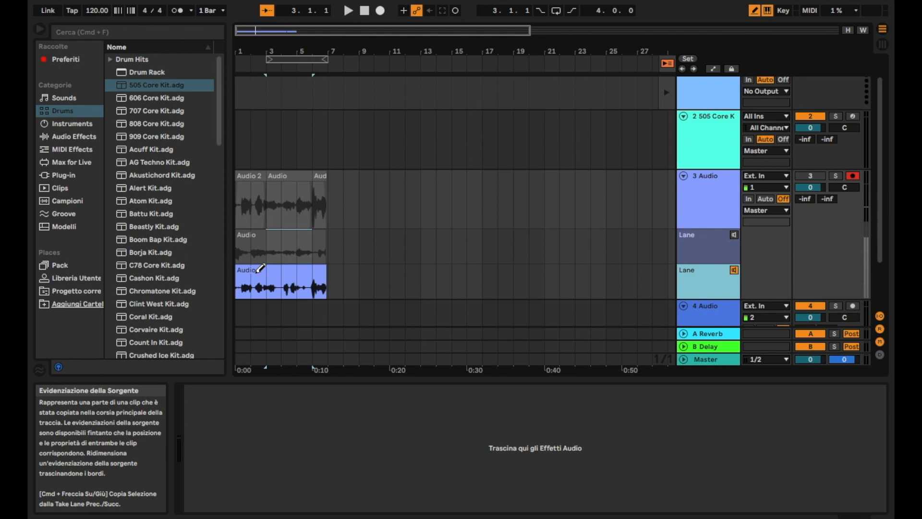
# Turn off Draw mode and review the commands available for the Audio 2 clip in the lower take lane
pyautogui.rightClick(256, 275)
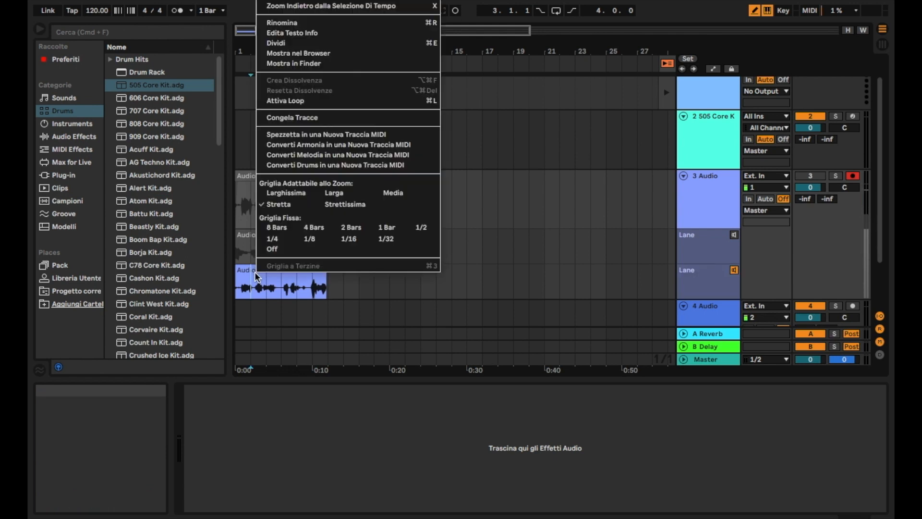
pyautogui.click(256, 277)
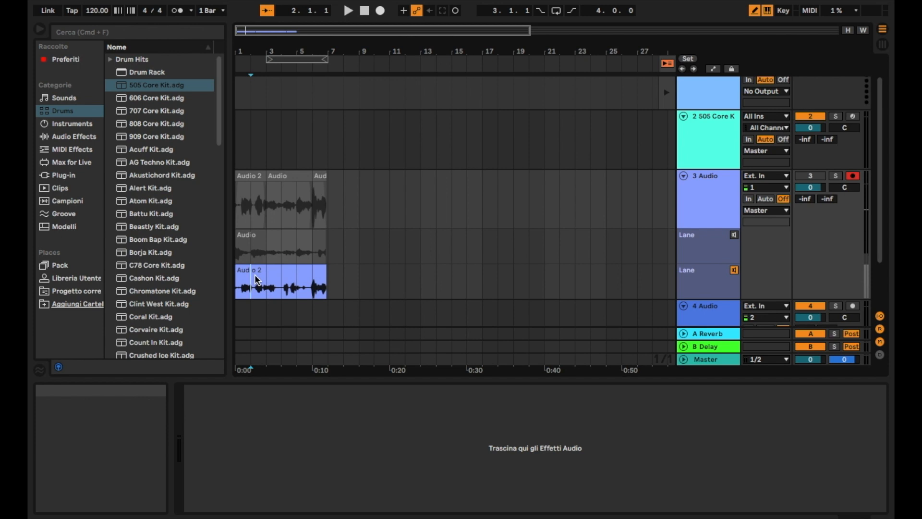
pyautogui.press('b')
pyautogui.rightClick(277, 267)
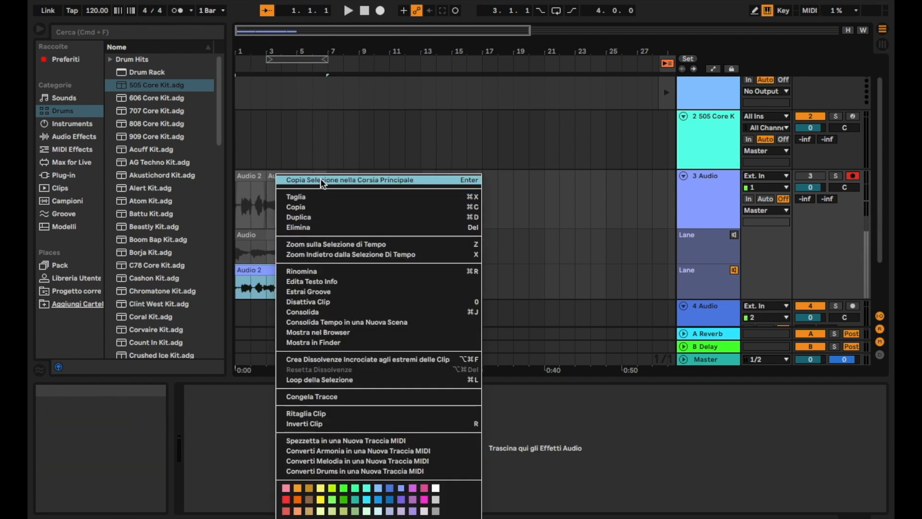
pyautogui.click(340, 360)
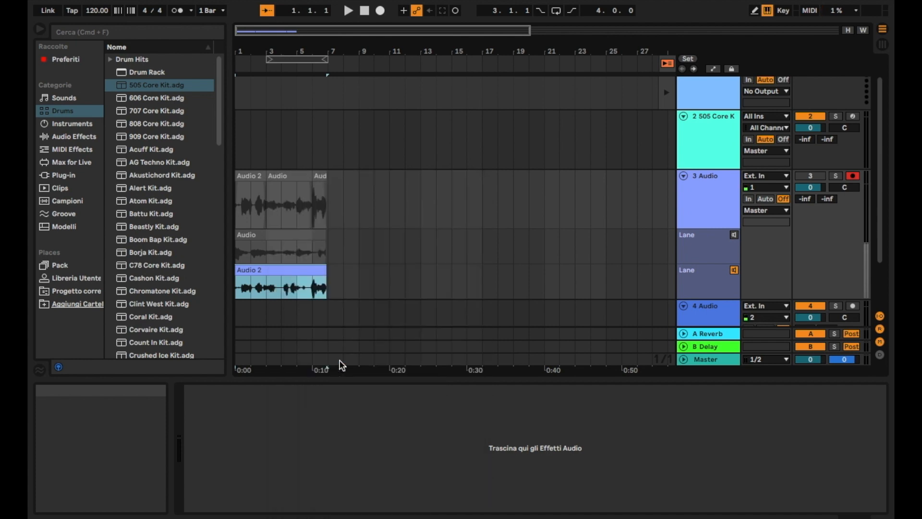
pyautogui.click(303, 281)
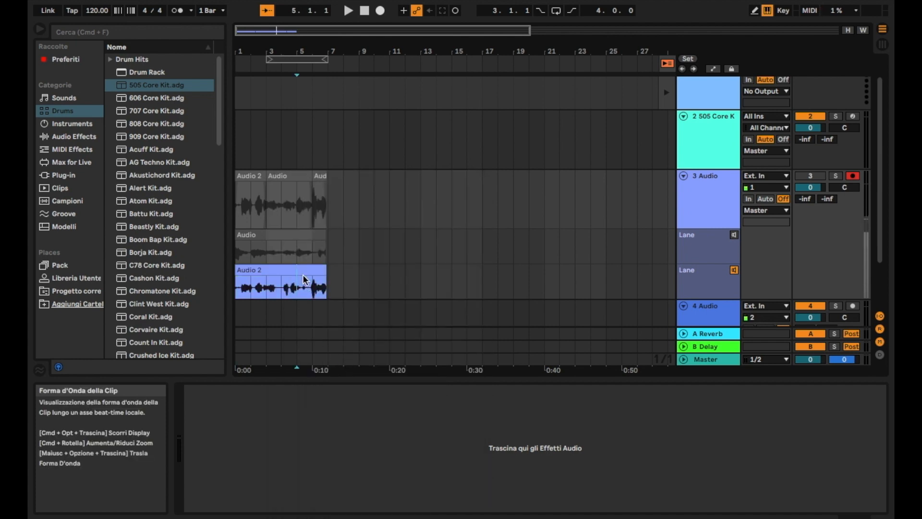